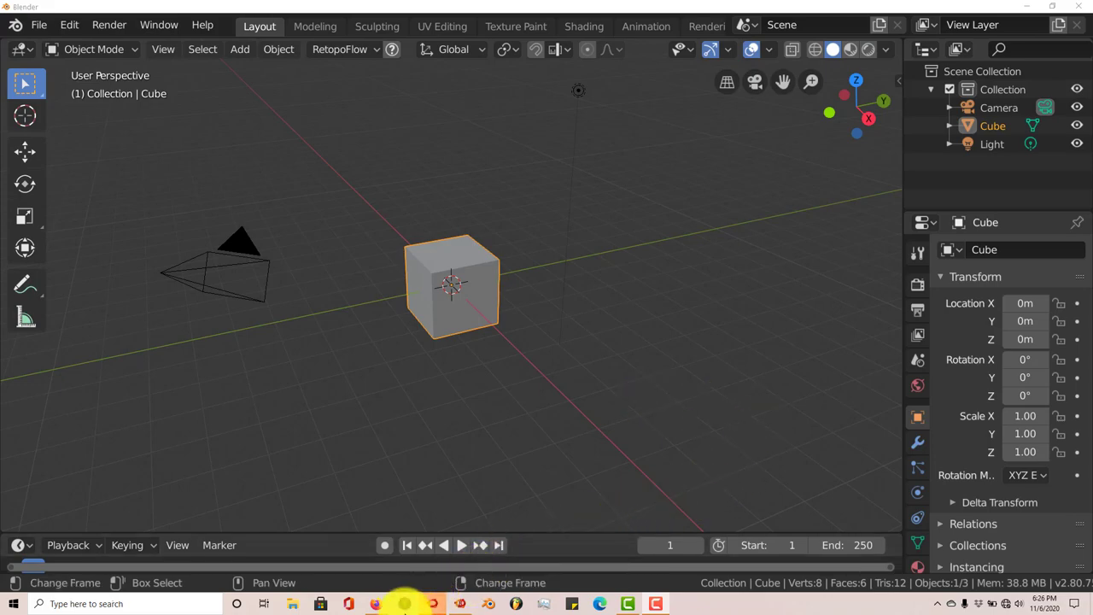
Review the True-Terrain 3.0 product page in Firefox, including its product versions and supported software versions, and return to Blender
left_click(376, 602)
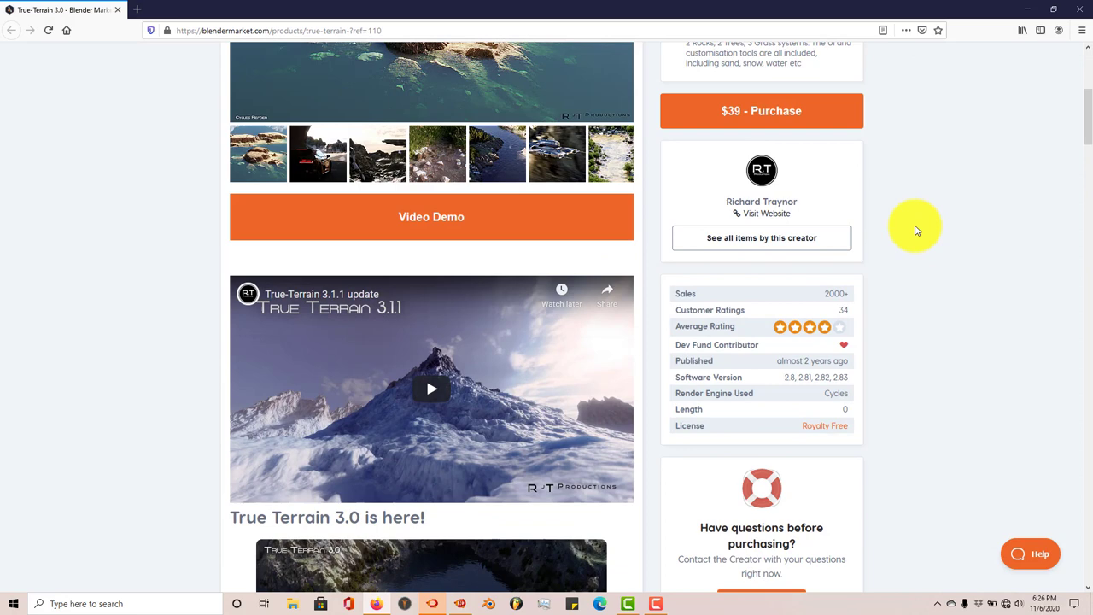
scroll(469, 231, "up", 3)
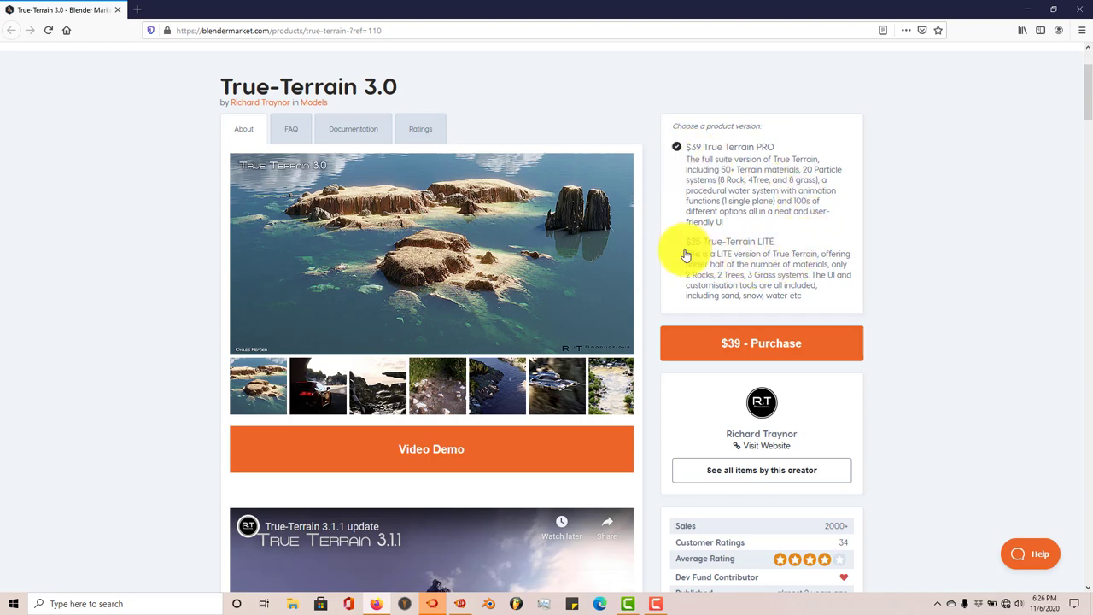
left_click(1027, 9)
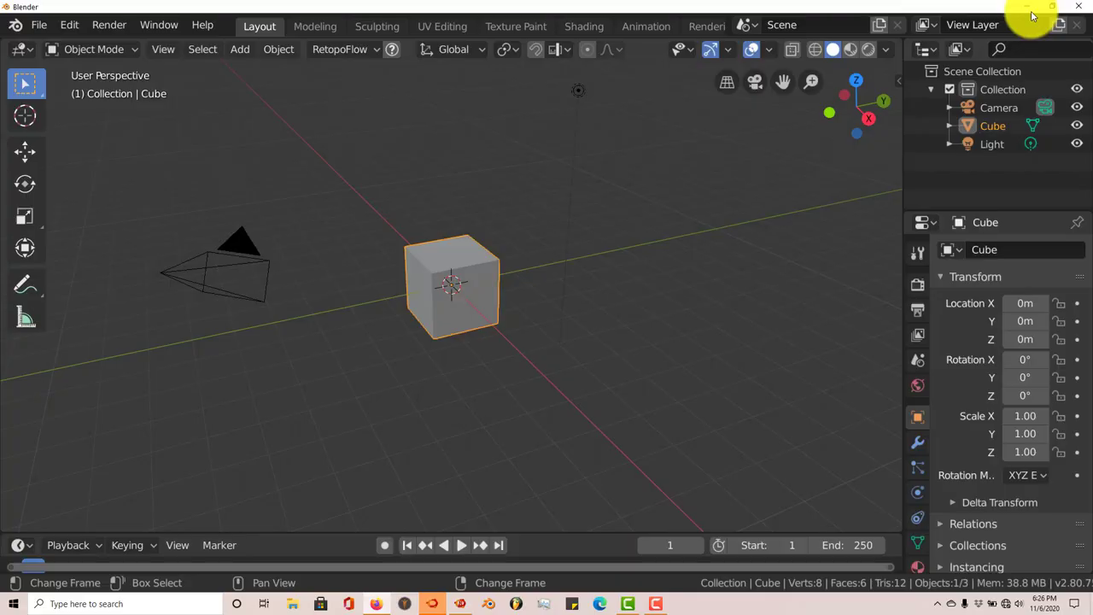
left_click(376, 603)
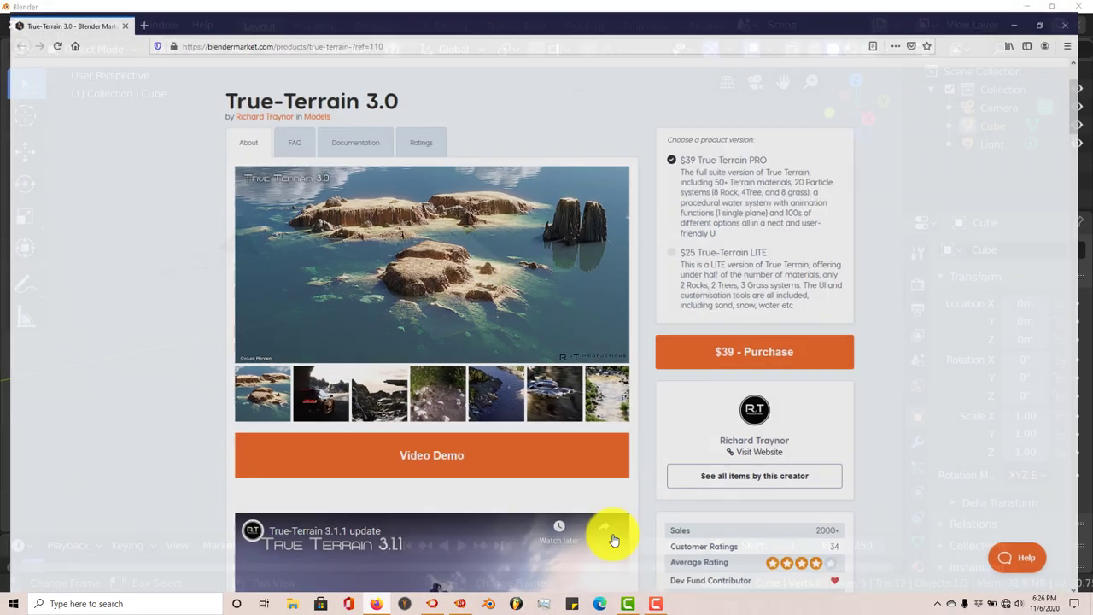
scroll(812, 495, "down", 3)
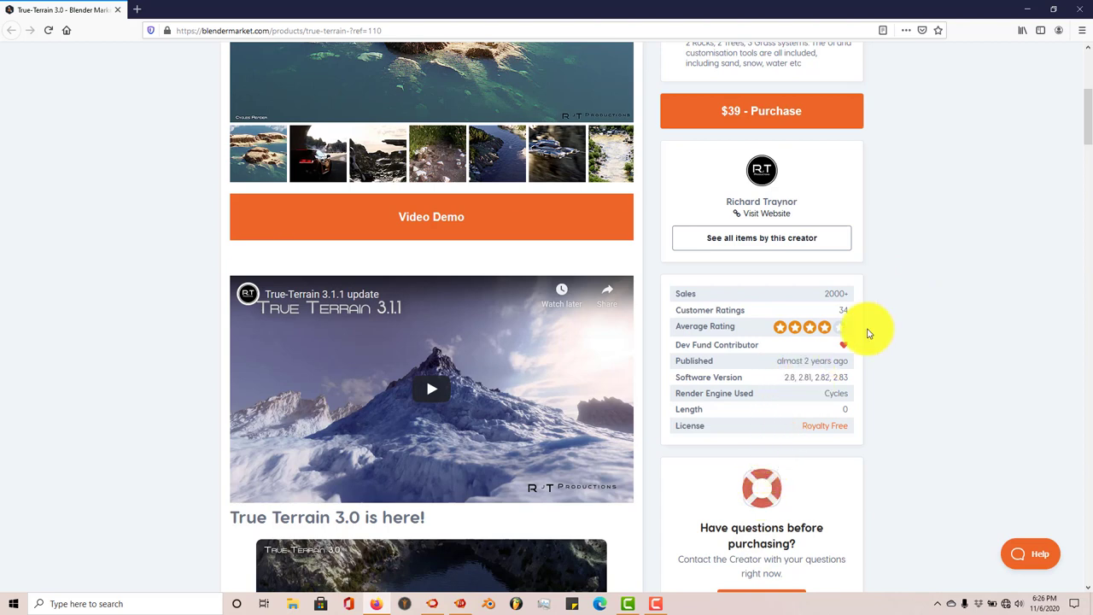
left_click(1029, 15)
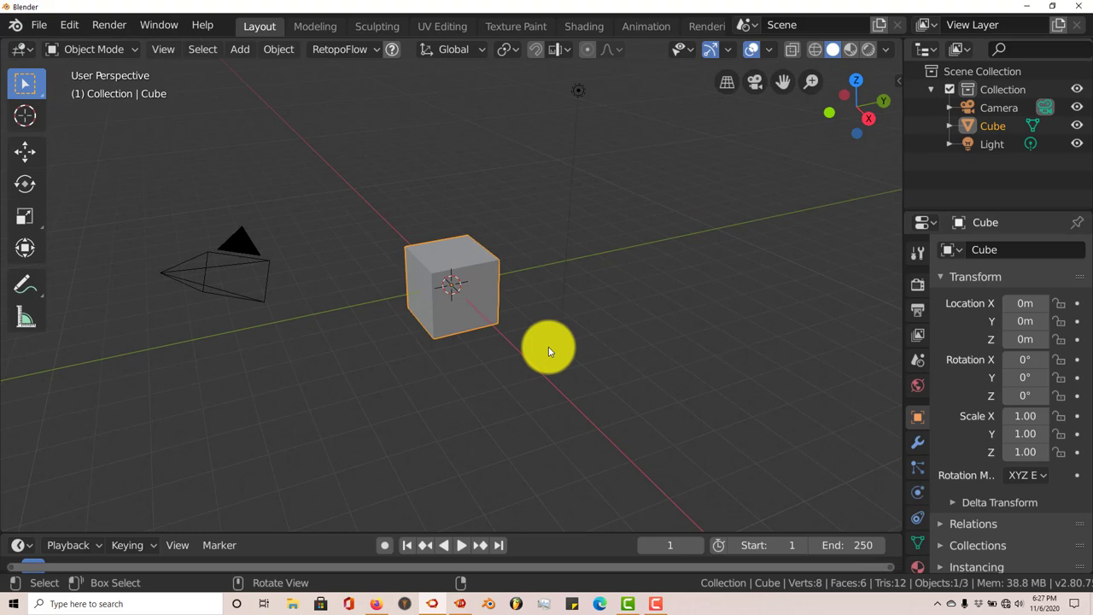
Delete the default cube and add a landscape with the True Terrain add-on
key("Delete")
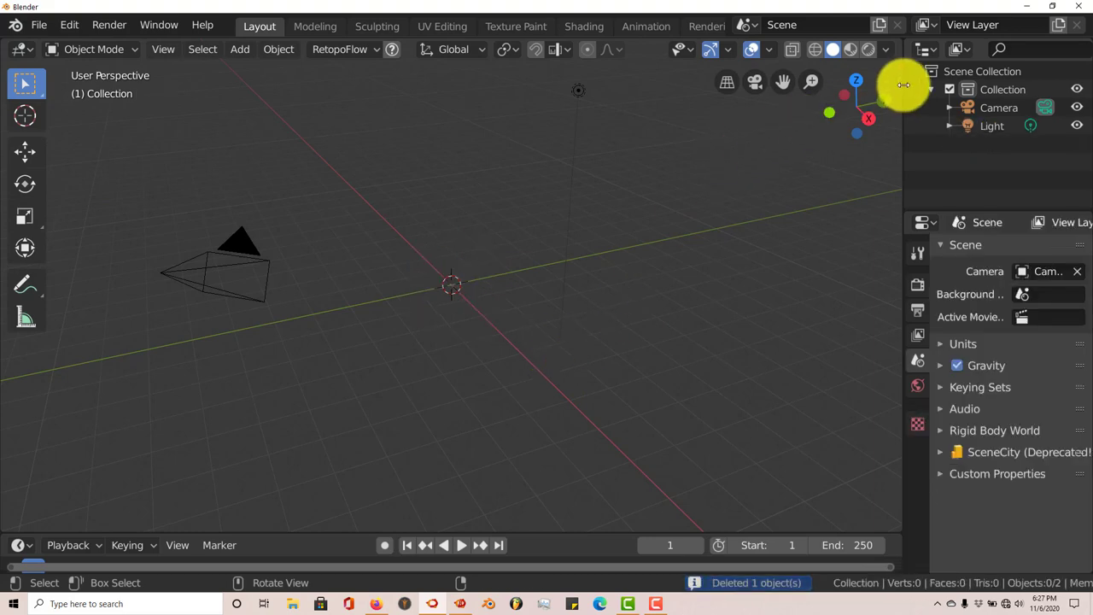
left_click(897, 77)
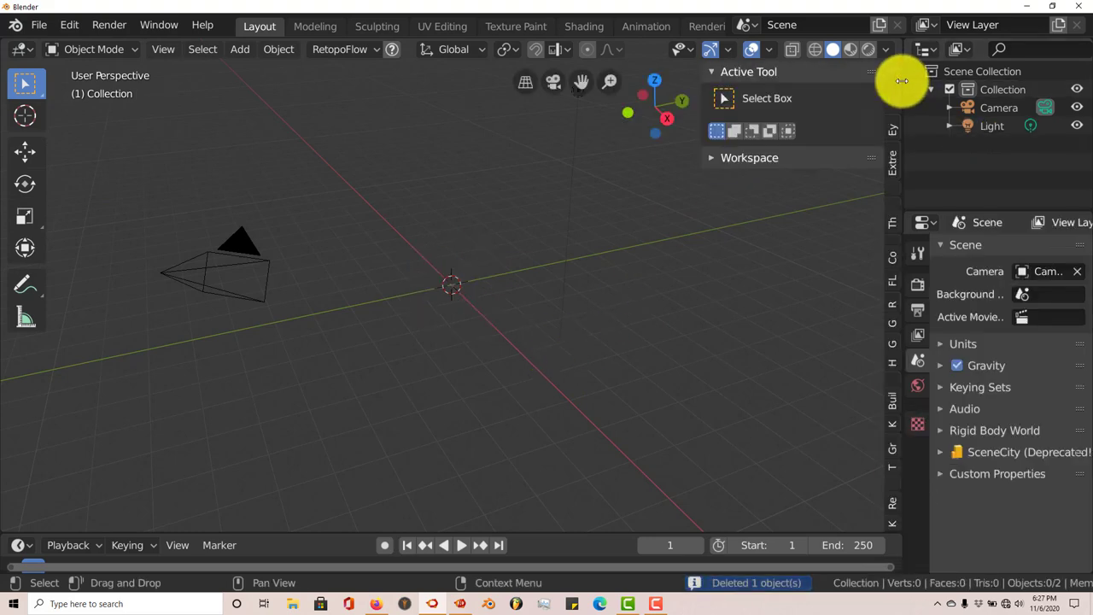
left_click(892, 467)
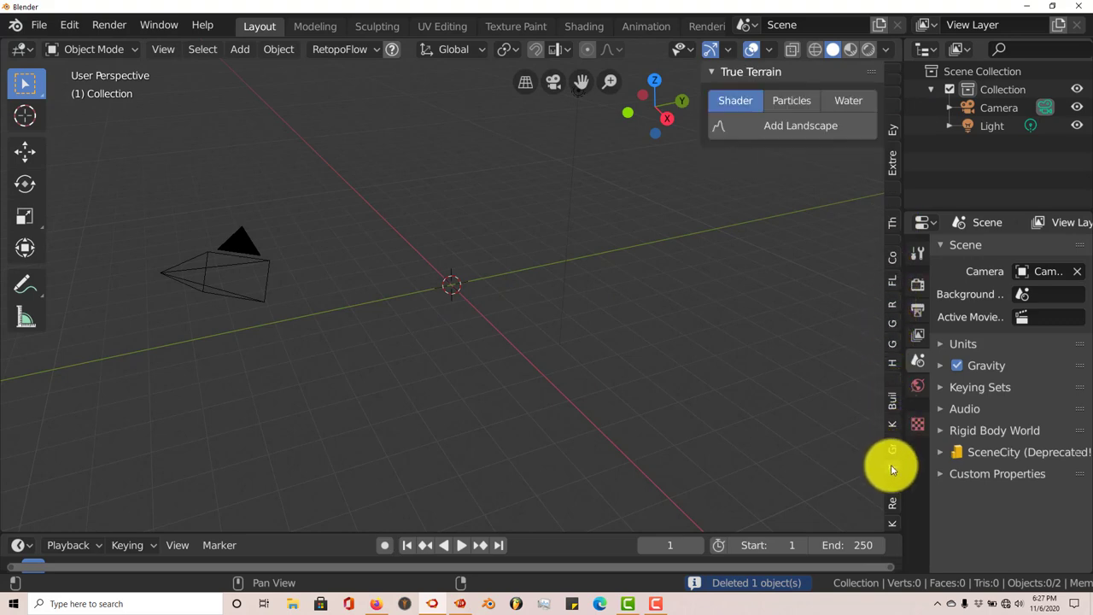
left_click(807, 127)
scroll(601, 323, "up", 10)
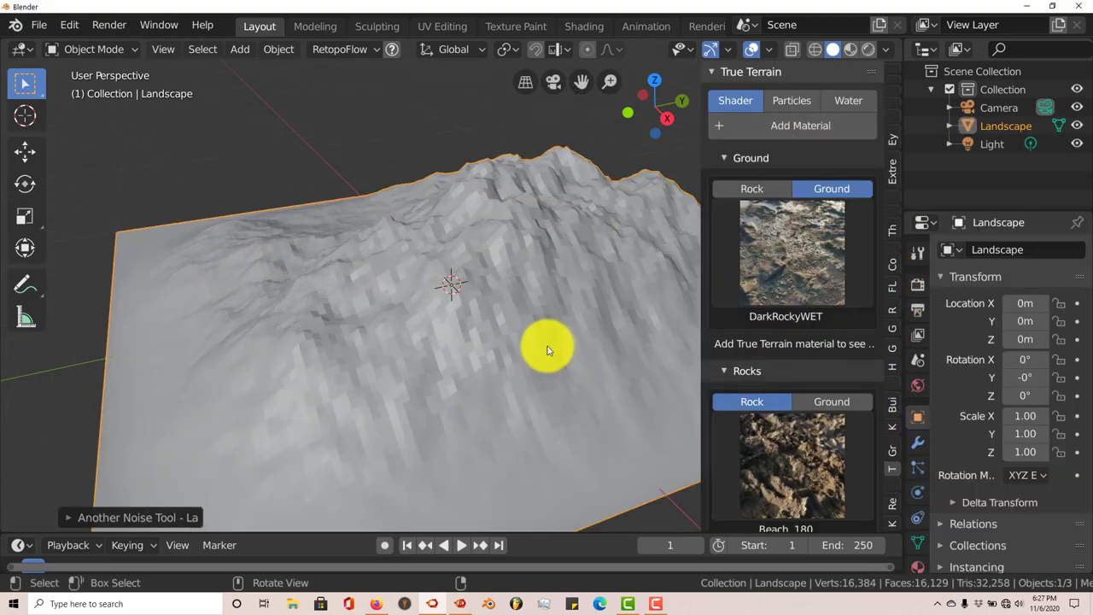
Apply smooth shading to the landscape mesh
mouse_move(547, 345)
middle_mouse_down()
mouse_move(519, 334)
mouse_move(530, 344)
middle_mouse_up()
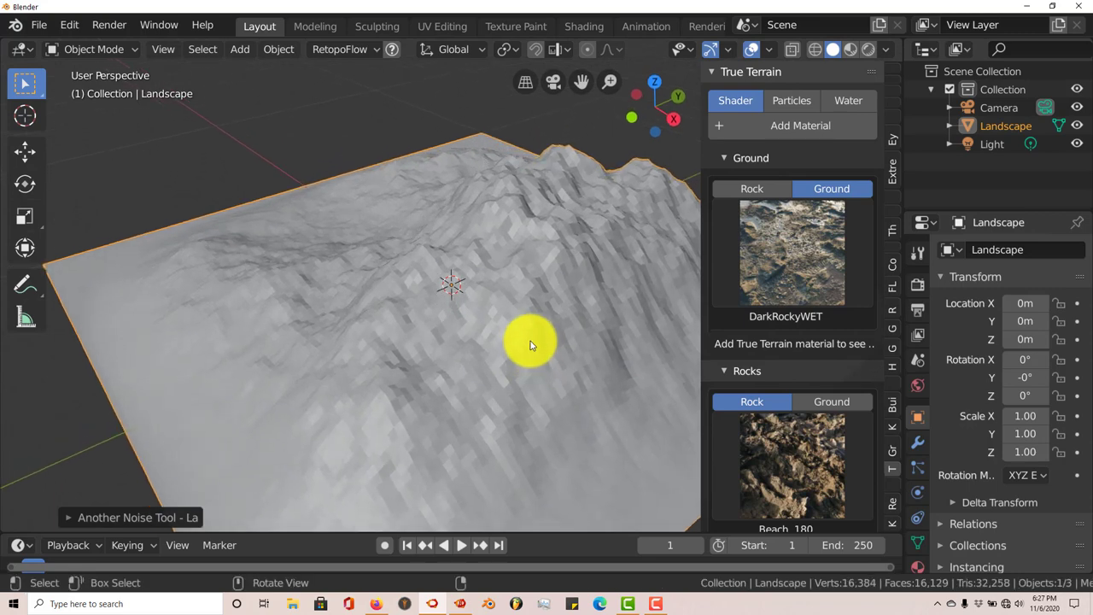
right_click(531, 345)
left_click(533, 263)
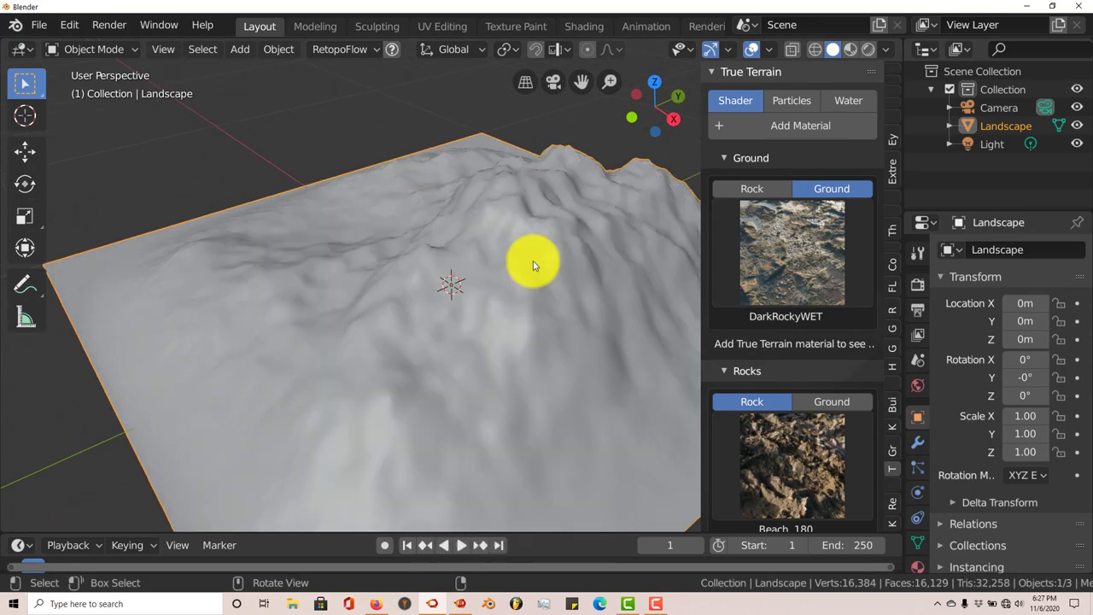
middle_click_drag(542, 324, 495, 317)
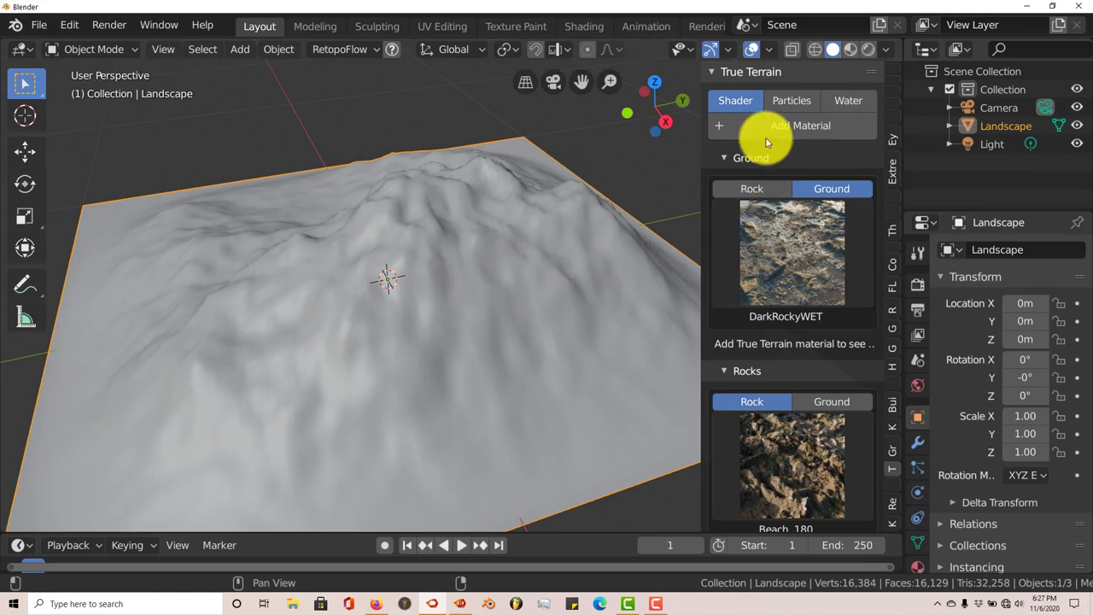
Choose GrassShort001 as the ground texture and add the True Terrain material to the landscape, using Material Preview shading
left_click(780, 247)
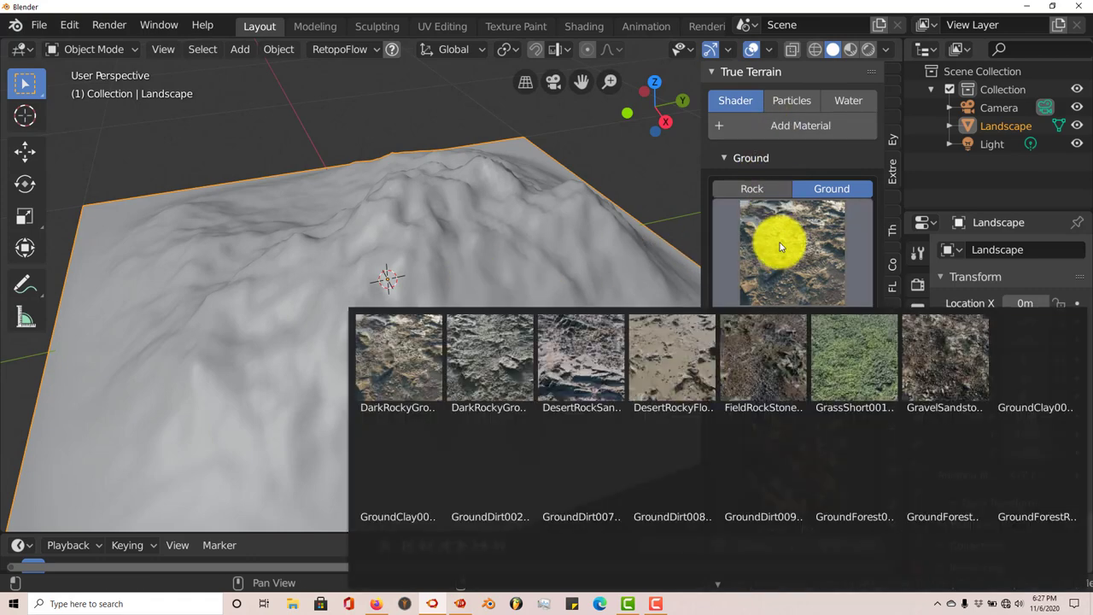
left_click(850, 350)
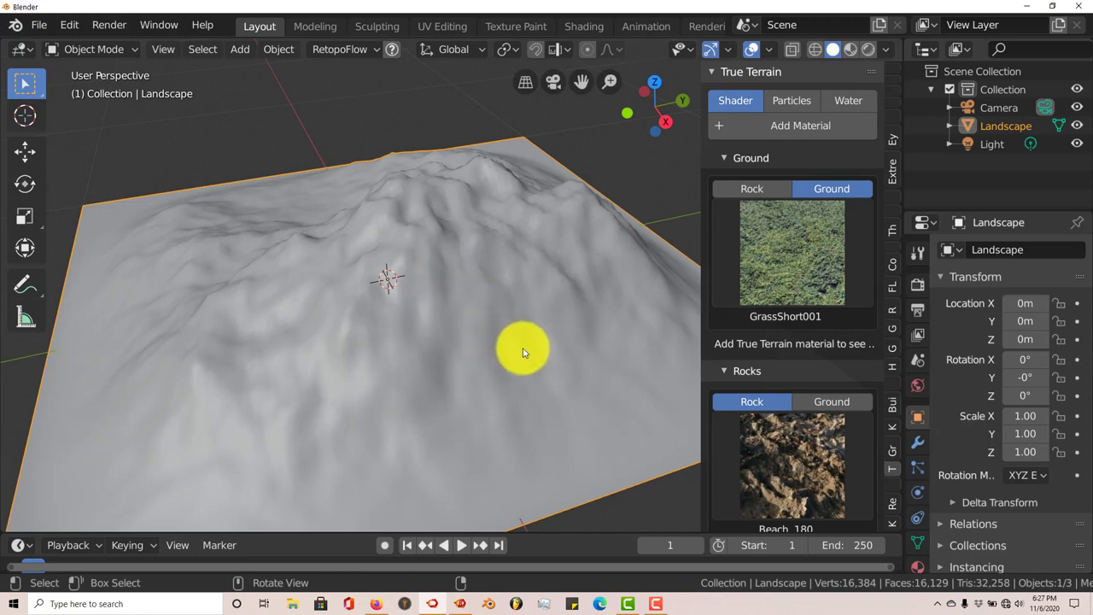
left_click(850, 51)
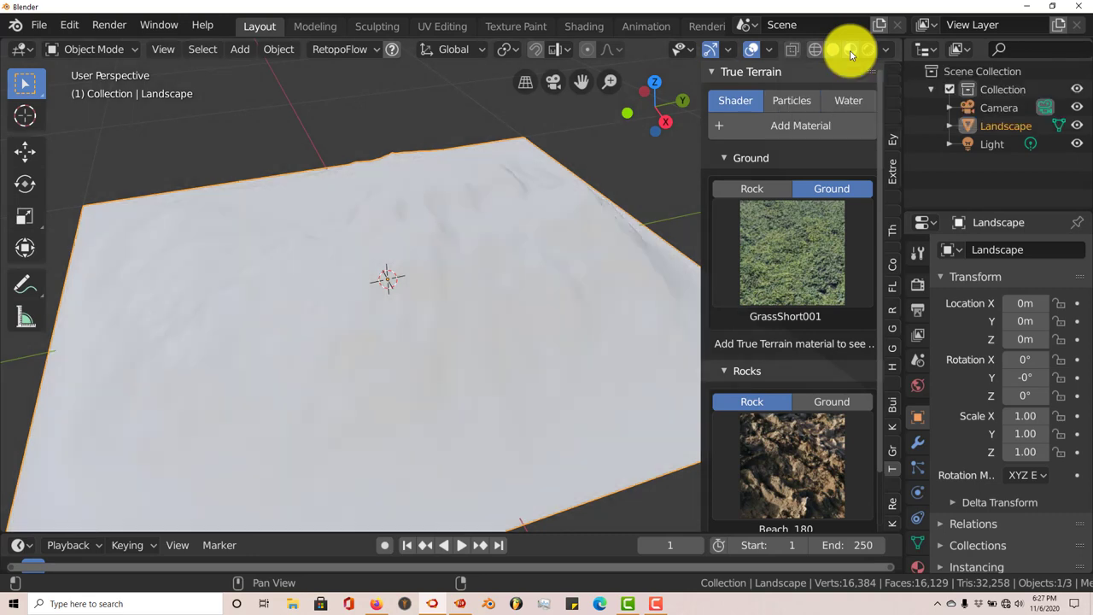
left_click(800, 126)
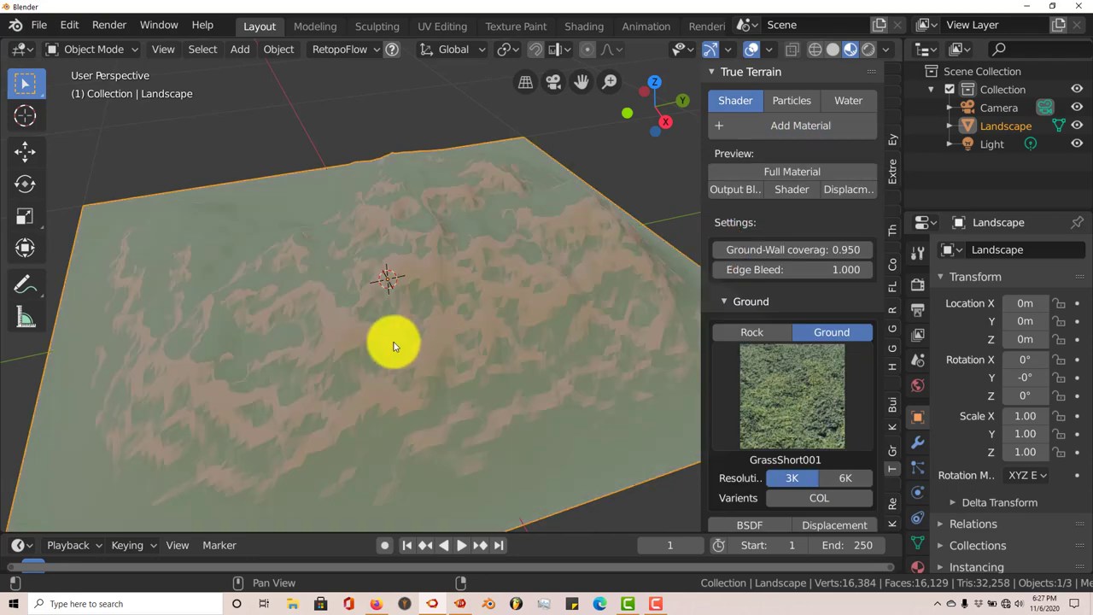
Examine the landscape's material from several angles and review the True Terrain ground and rock settings
middle_click_drag(488, 359, 439, 324)
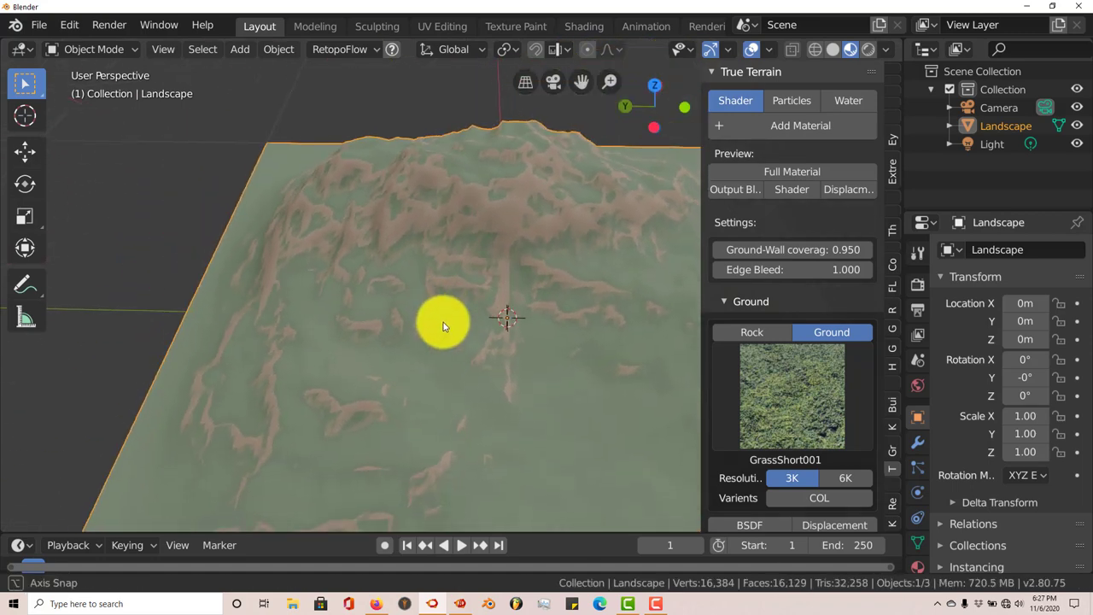
scroll(786, 420, "down", 5)
scroll(786, 421, "down", 3)
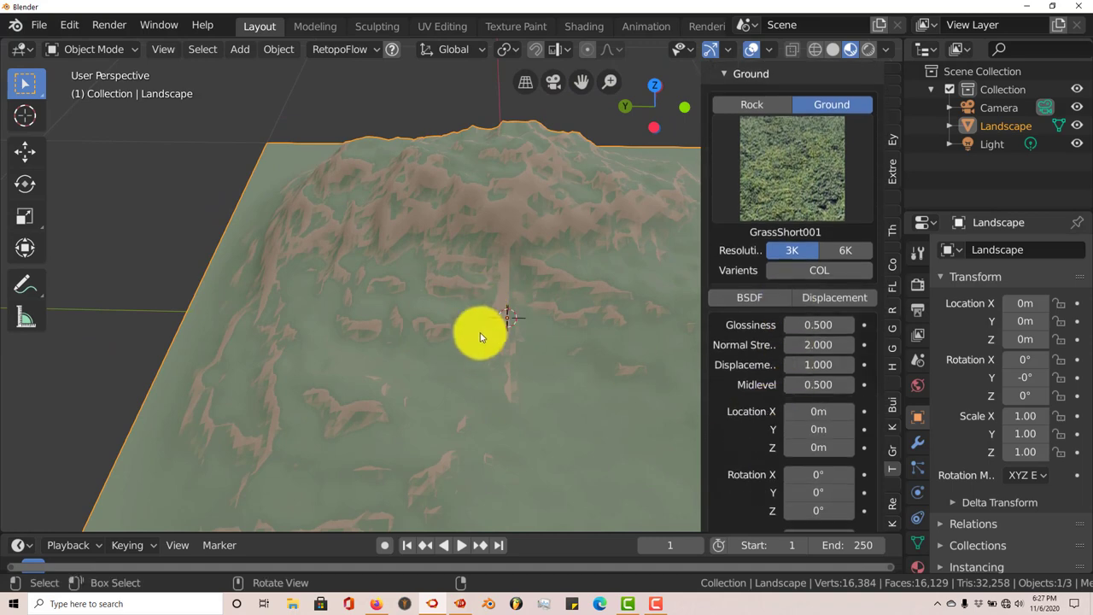
scroll(793, 454, "down", 8)
scroll(801, 399, "down", 2)
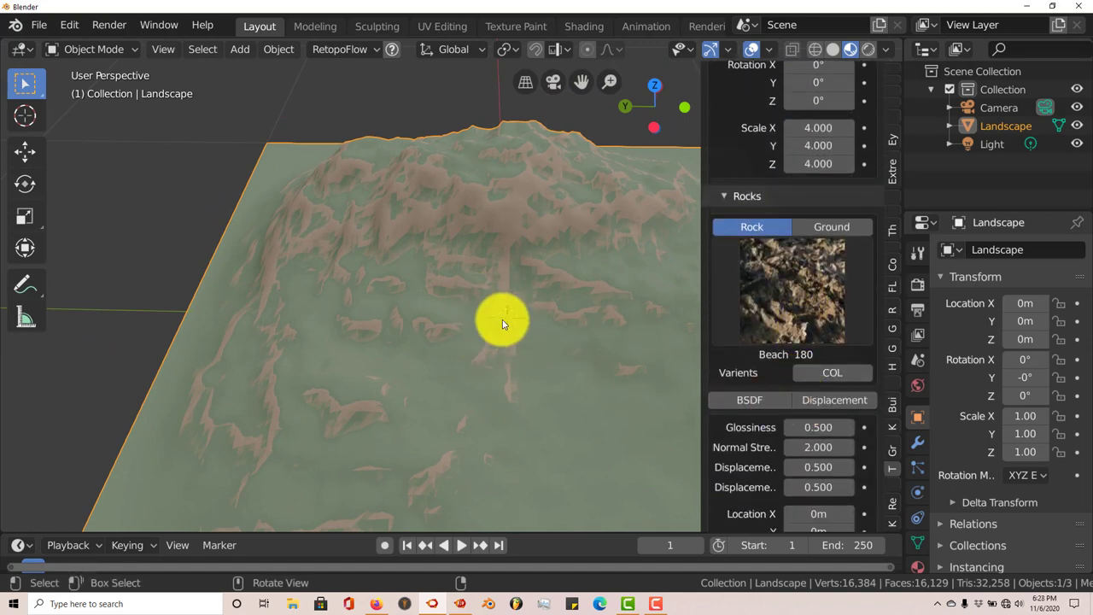
middle_click_drag(501, 320, 570, 316)
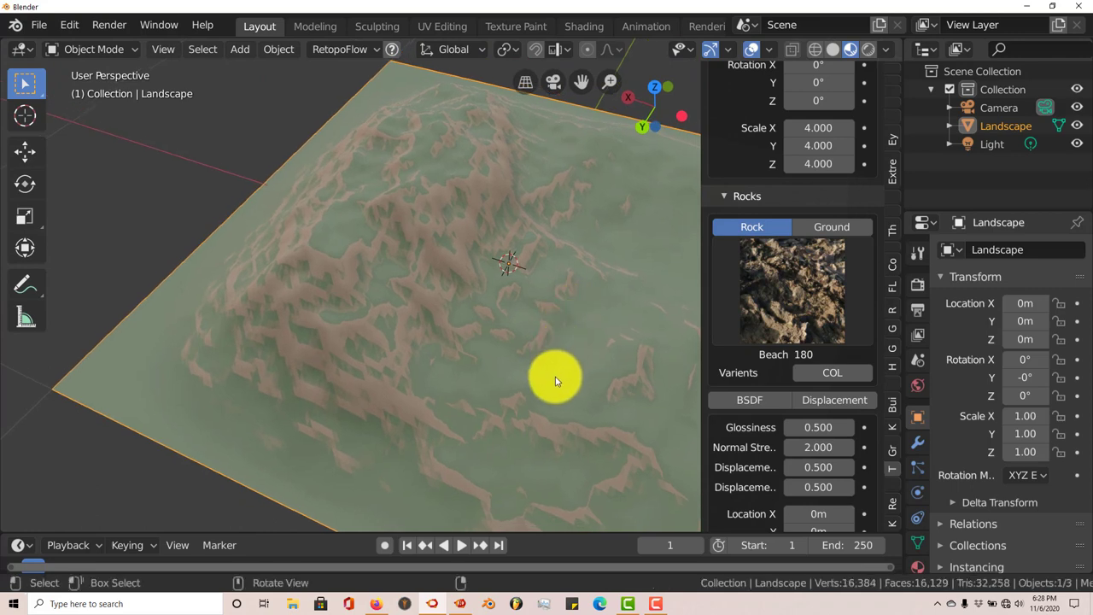
middle_click_drag(568, 351, 434, 341)
middle_click_drag(501, 321, 454, 328)
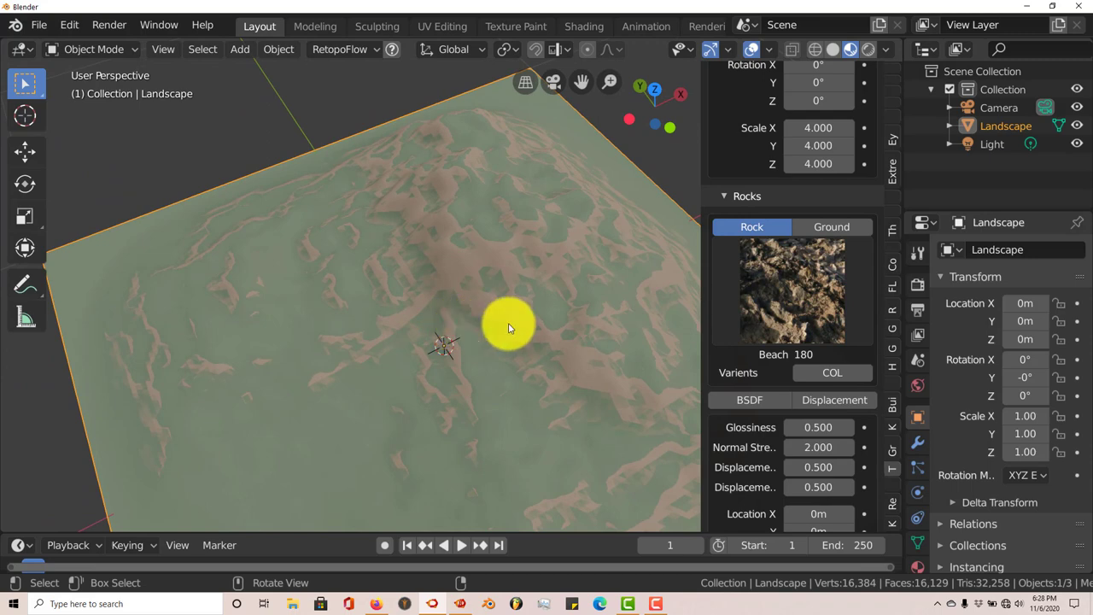
middle_click_drag(507, 330, 475, 310)
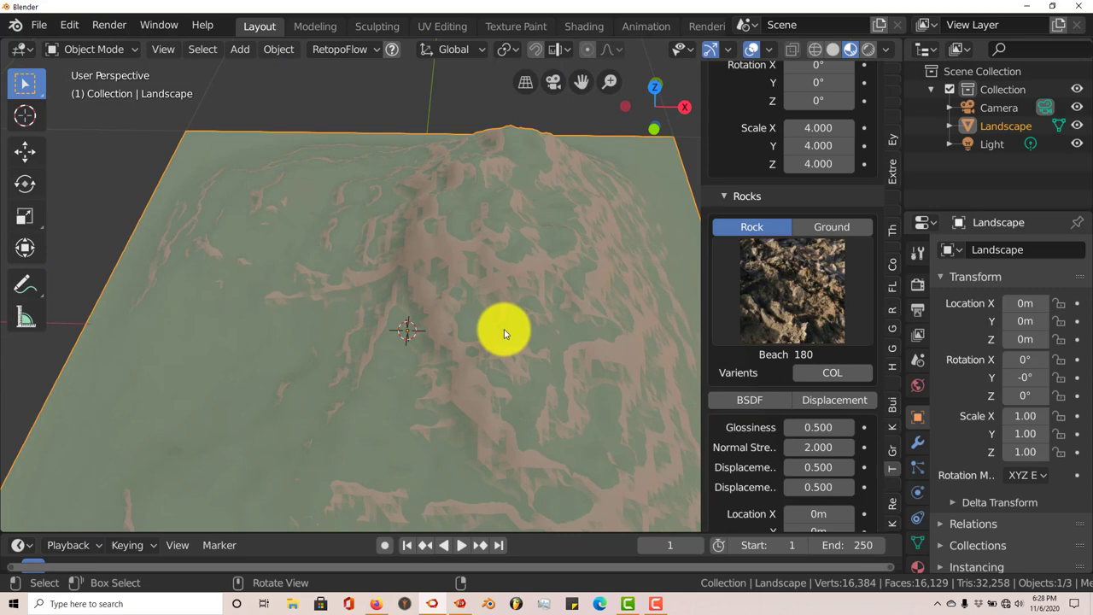
middle_click_drag(504, 329, 452, 311)
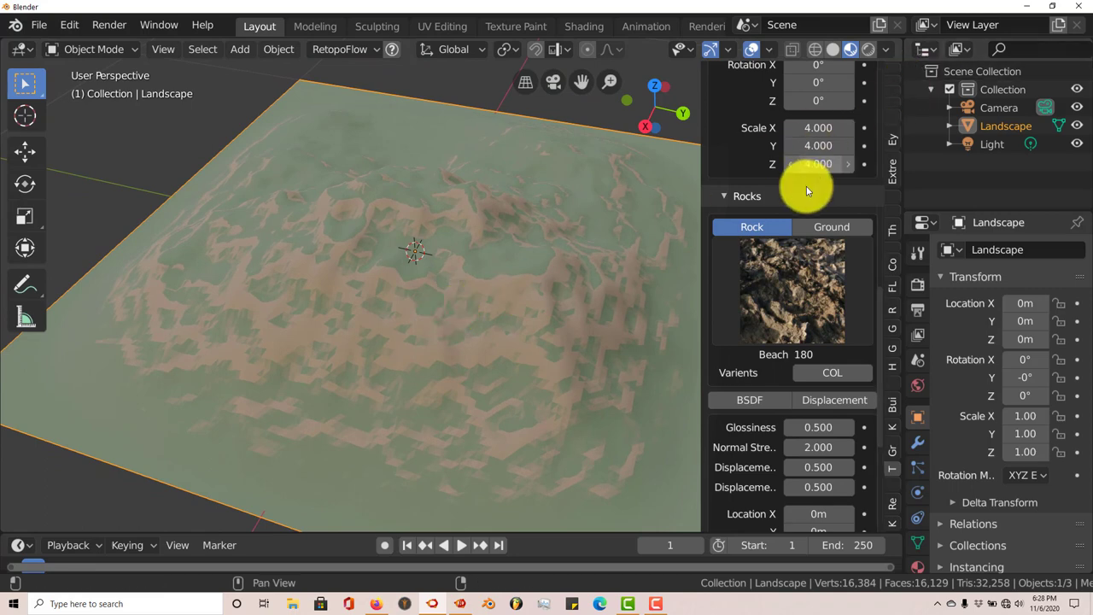
Close the Blender 2.80 session, discarding the unsaved changes, and switch to Blender 2.81
left_click(1080, 7)
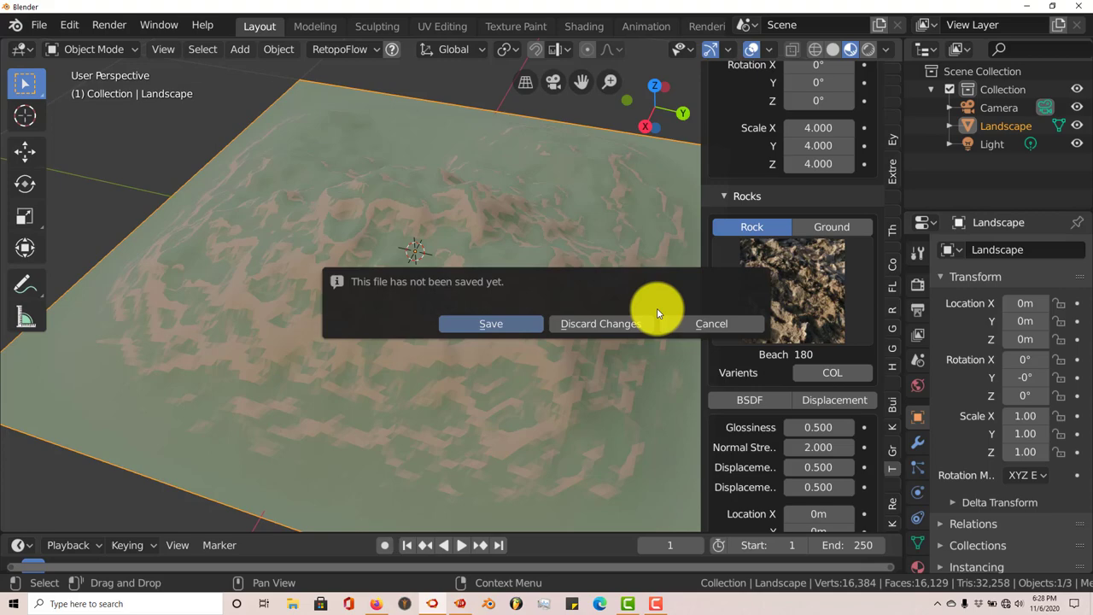
left_click(629, 324)
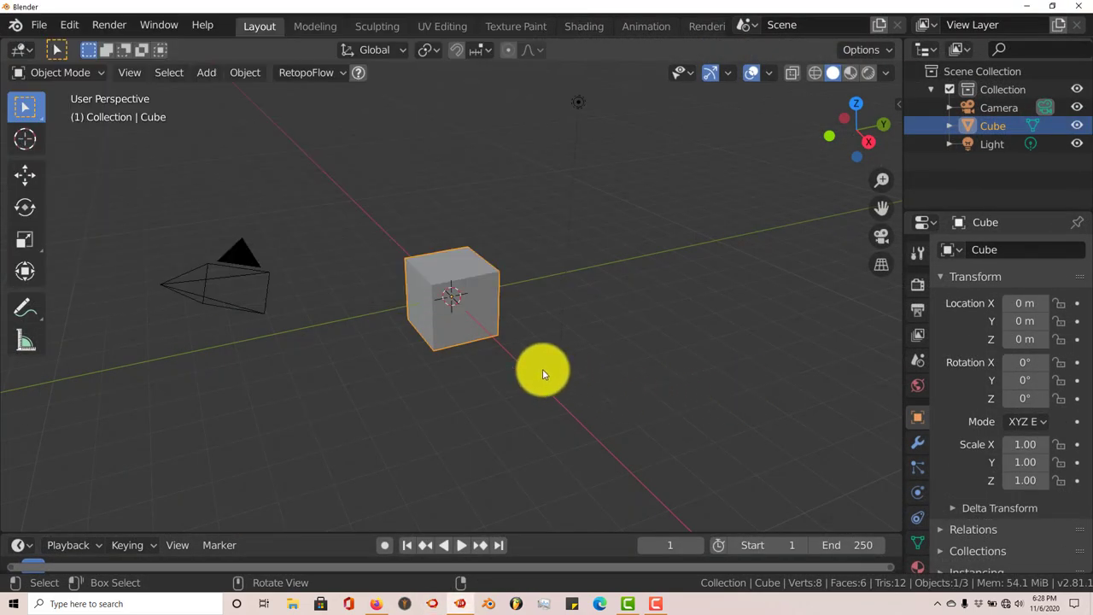
Delete the default cube in the Blender 2.81 scene and add a True Terrain landscape
key("Delete")
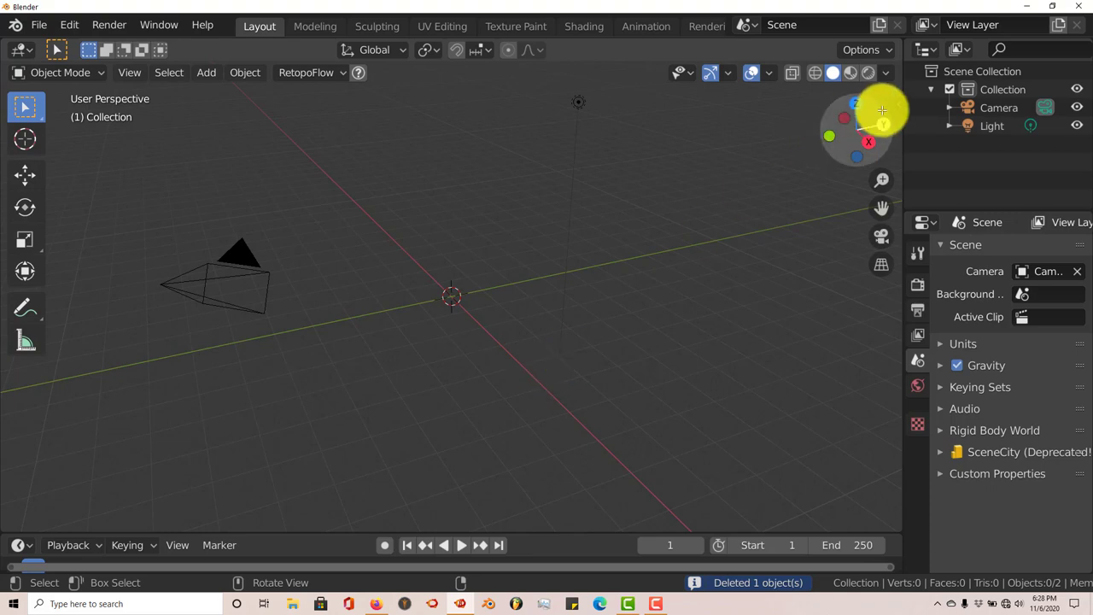
left_click(893, 104)
left_click(897, 421)
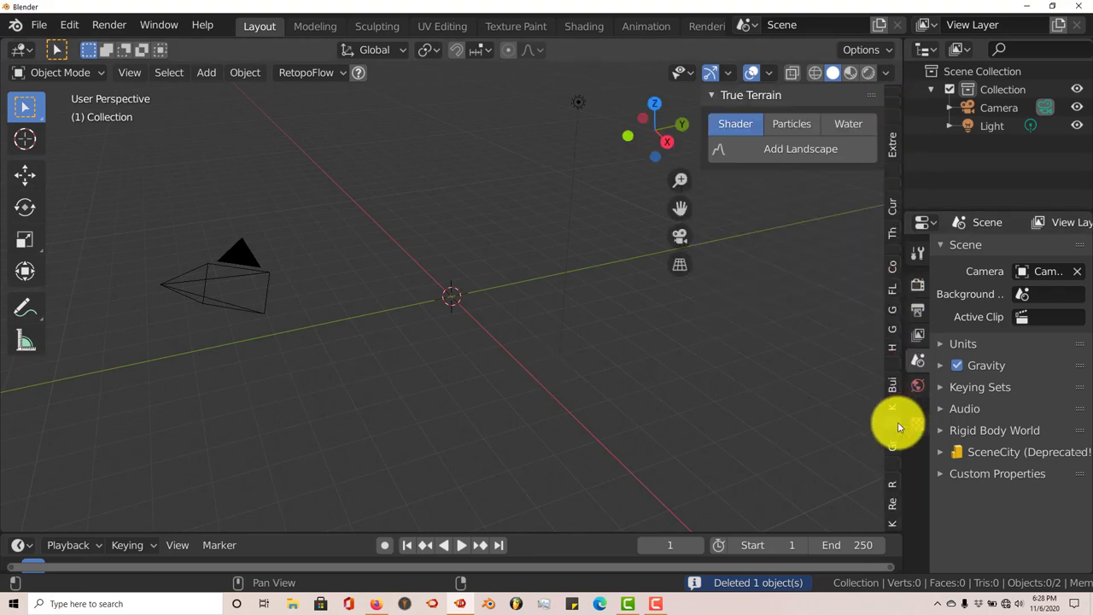
left_click(779, 146)
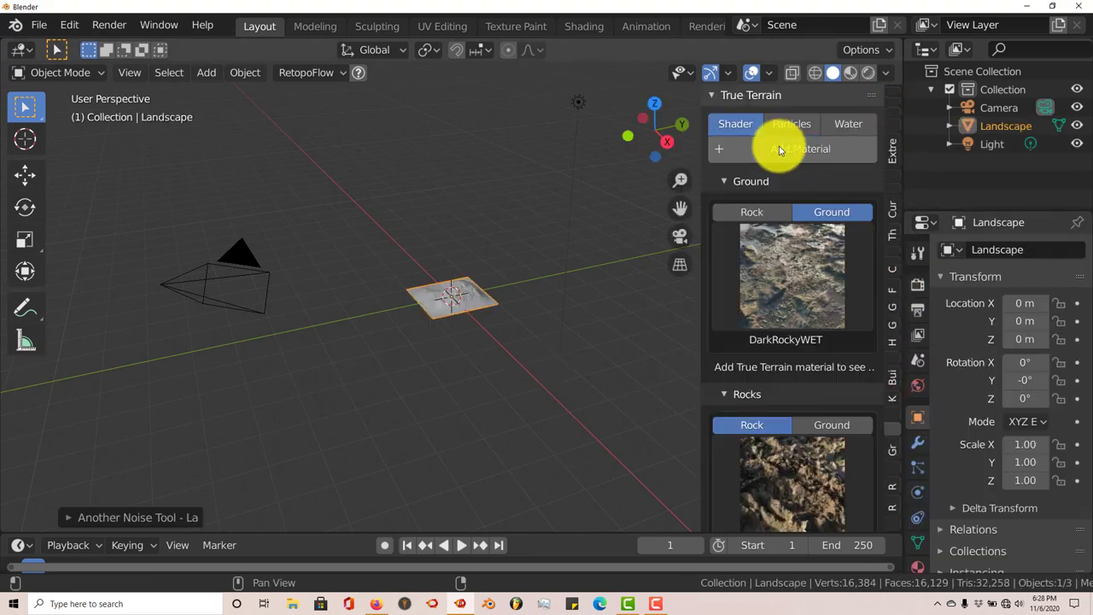
scroll(506, 345, "up", 10)
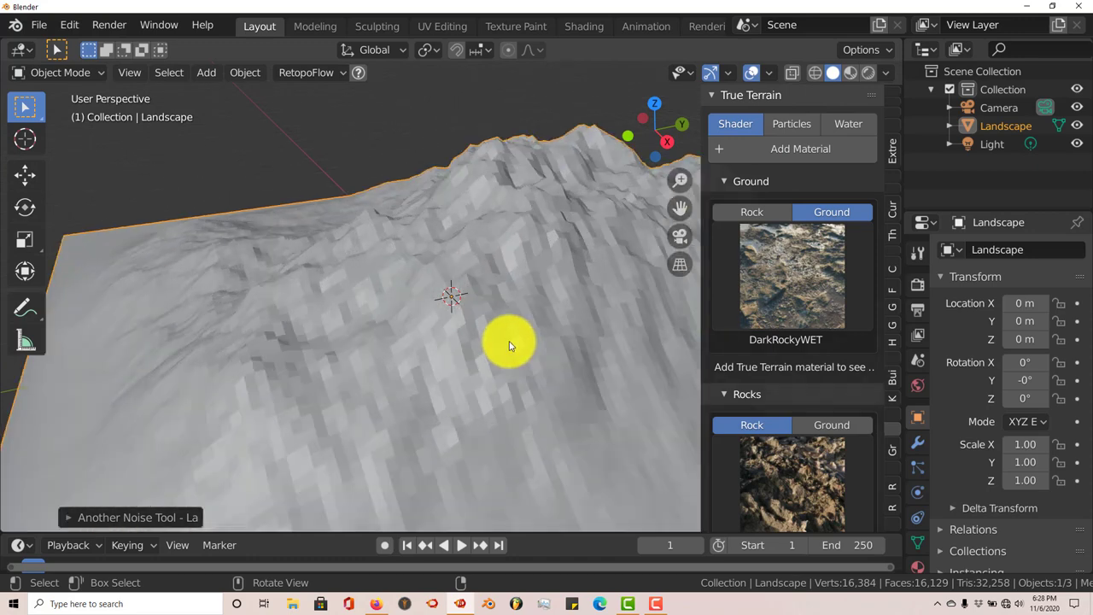
Shade the new landscape smooth and set the viewport to Material Preview shading
right_click(509, 345)
left_click(508, 242)
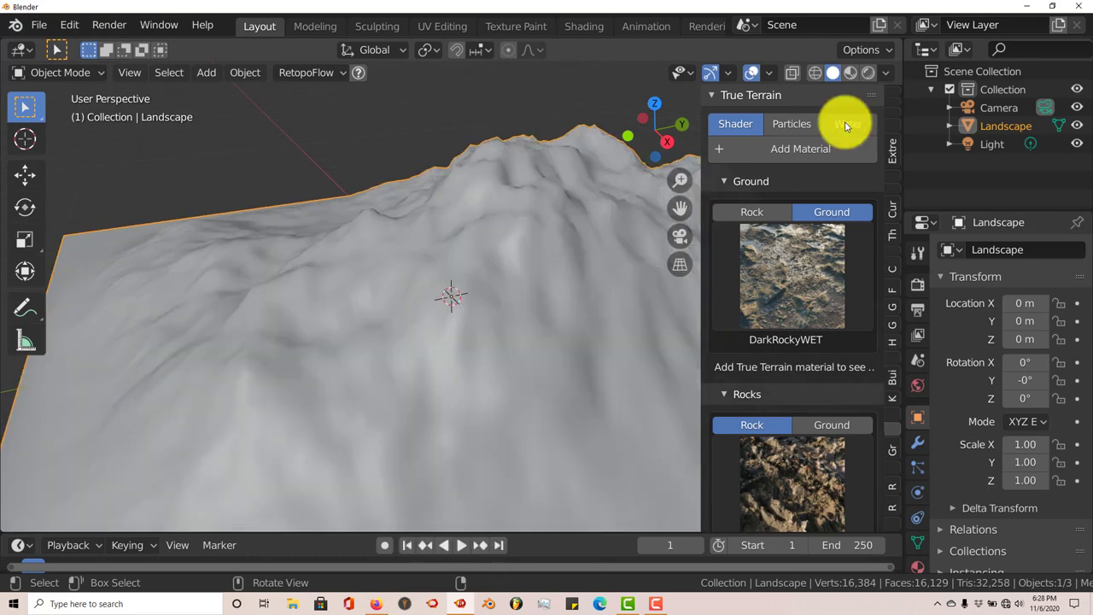
left_click(851, 74)
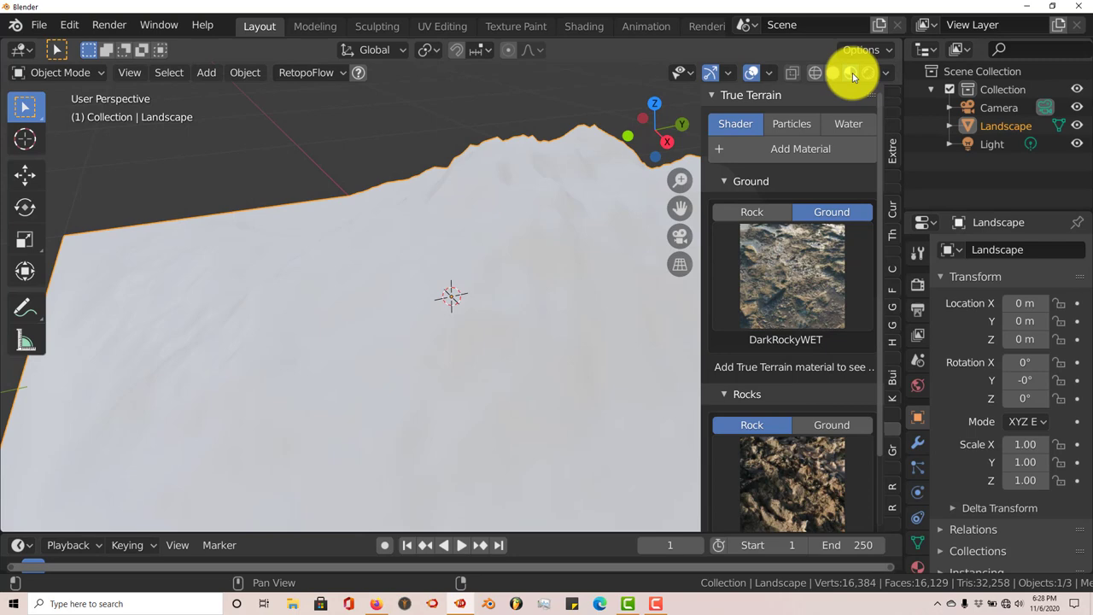
Set the landscape's True Terrain ground texture to GrassShort001
middle_click_drag(541, 336, 469, 292, "shift")
scroll(469, 293, "down", 4)
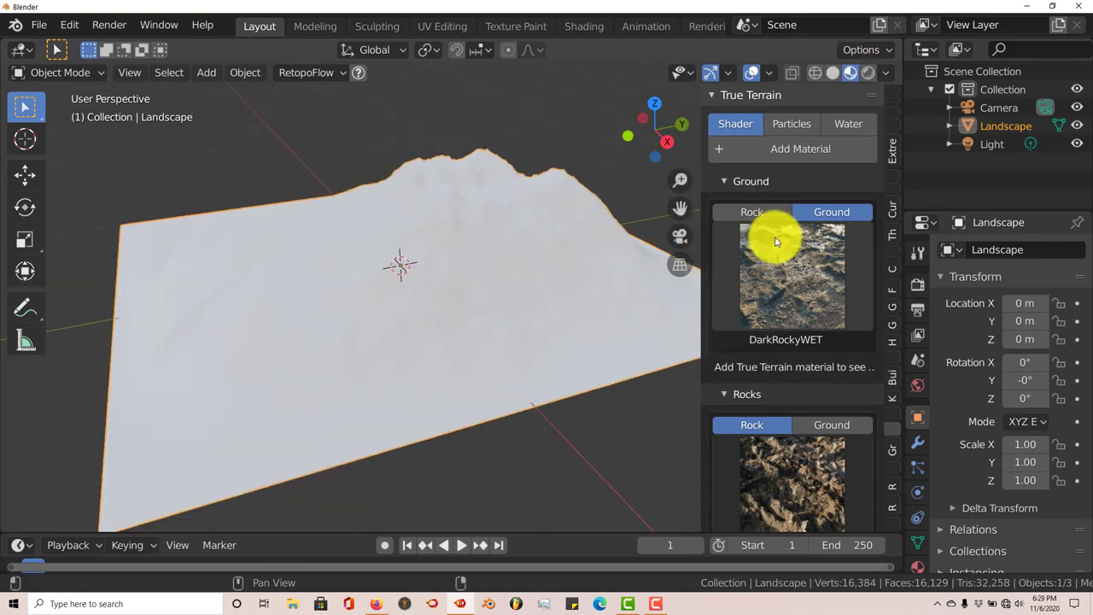
left_click(786, 273)
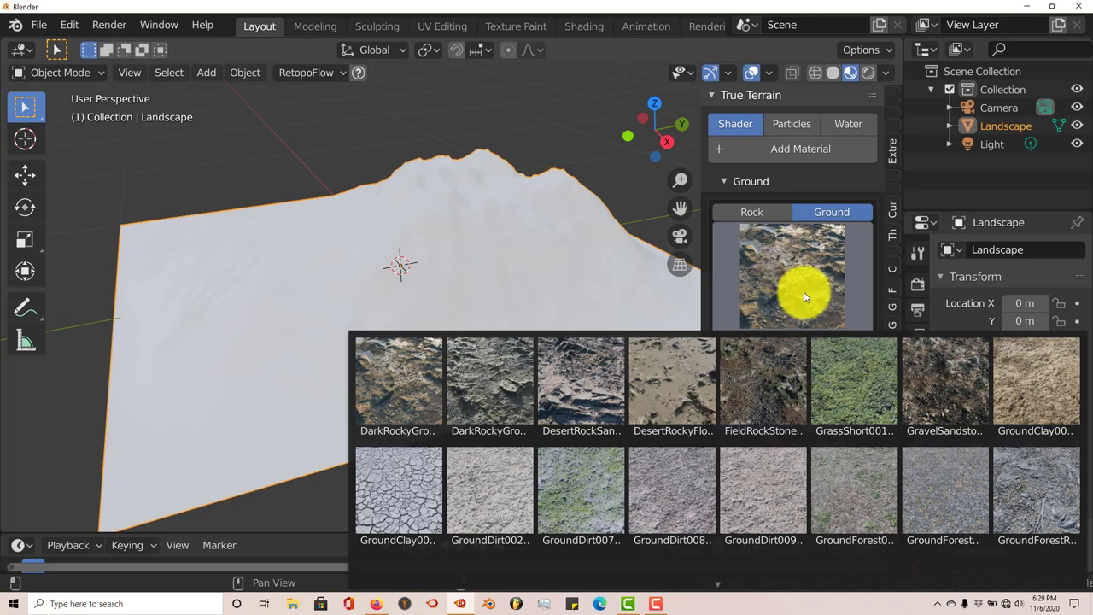
left_click(843, 360)
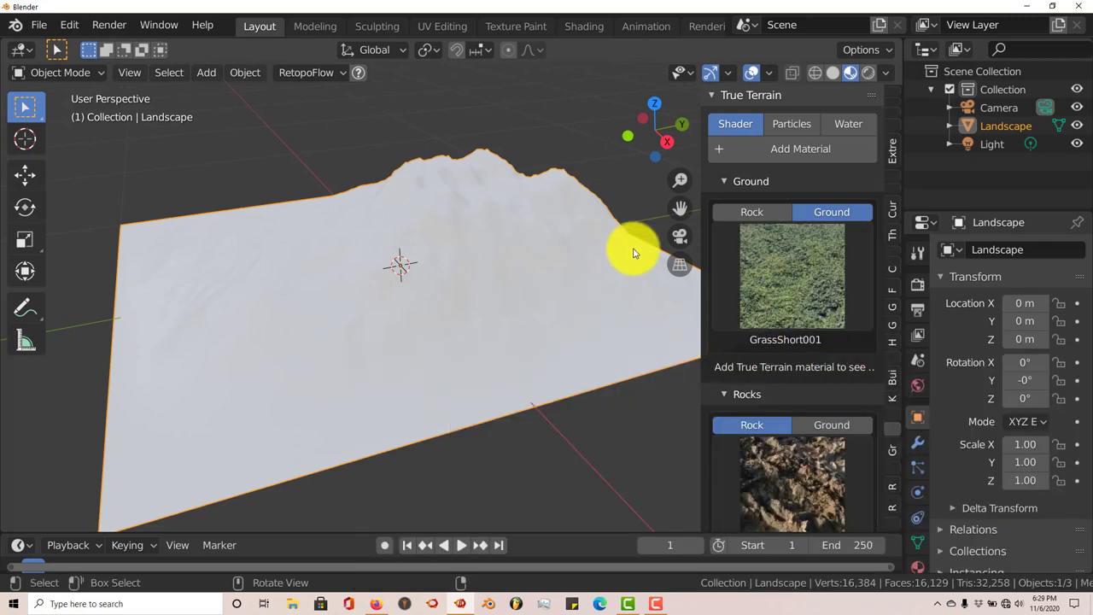
Add the True Terrain material to the landscape and view its surface from several angles
left_click(785, 150)
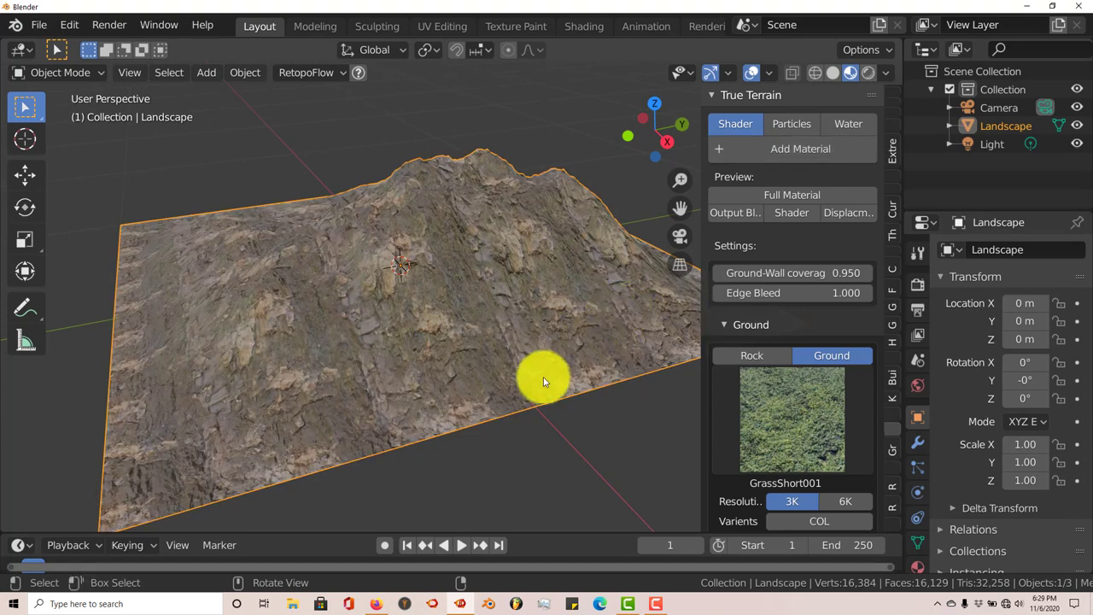
mouse_move(539, 378)
middle_mouse_down()
mouse_move(529, 343)
mouse_move(533, 366)
middle_mouse_up()
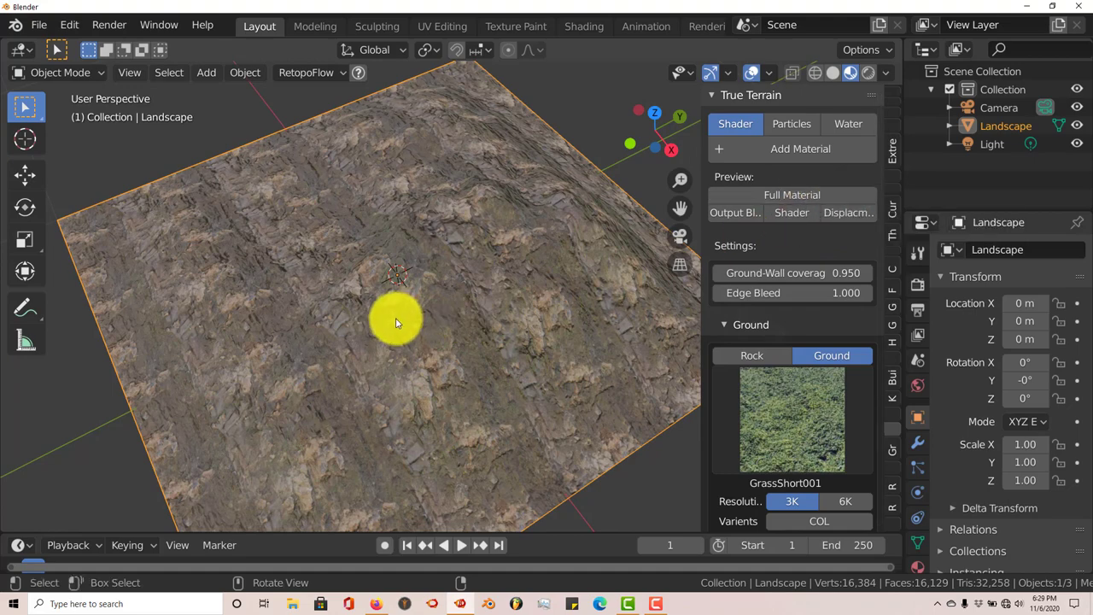
mouse_move(395, 322)
middle_mouse_down()
mouse_move(415, 310)
mouse_move(400, 306)
middle_mouse_up()
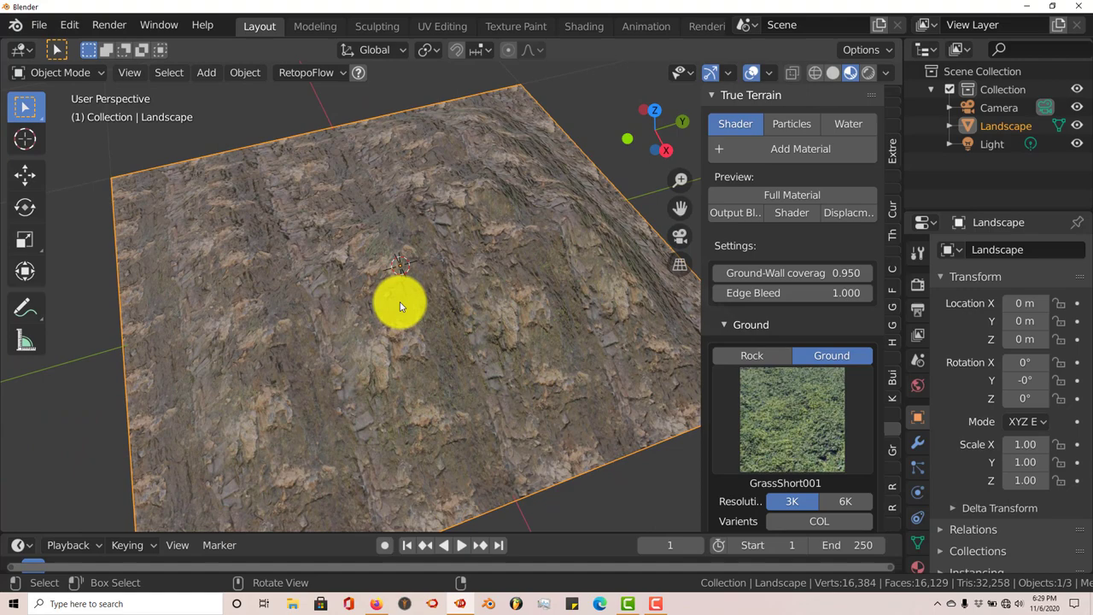
middle_click_drag(507, 336, 477, 344)
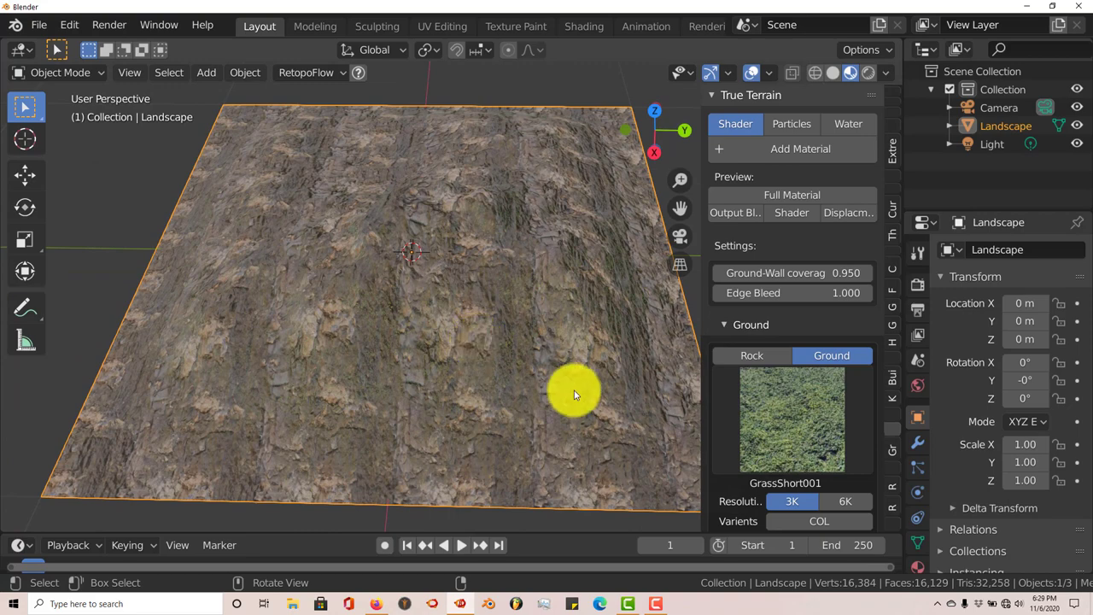
Review the material's ground and rock texture settings alongside the landscape surface
scroll(799, 420, "down", 3)
scroll(799, 419, "down", 15)
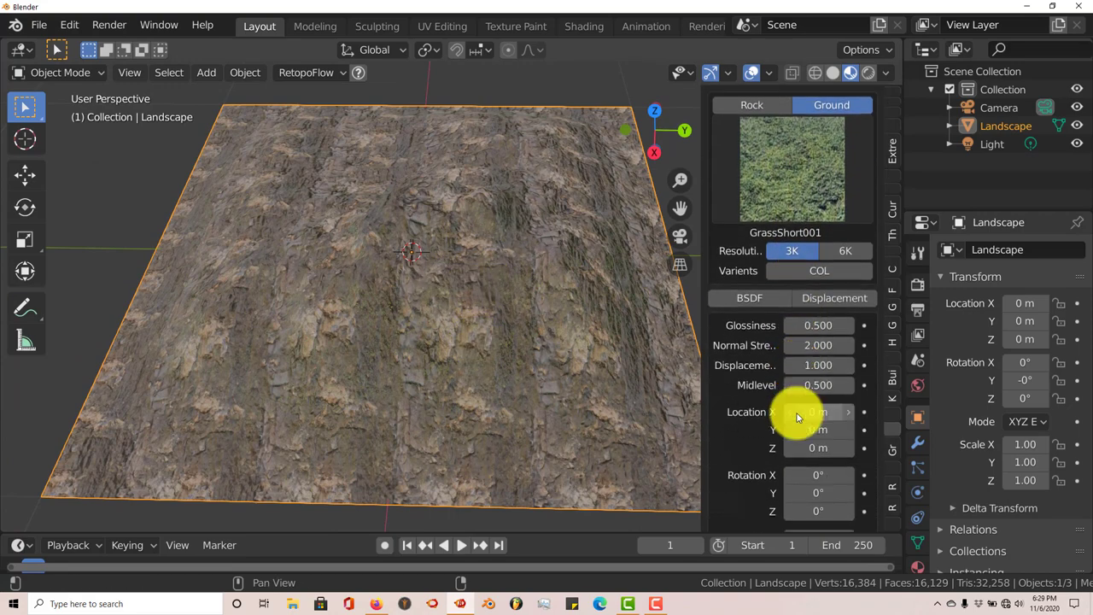
scroll(459, 317, "up", 5)
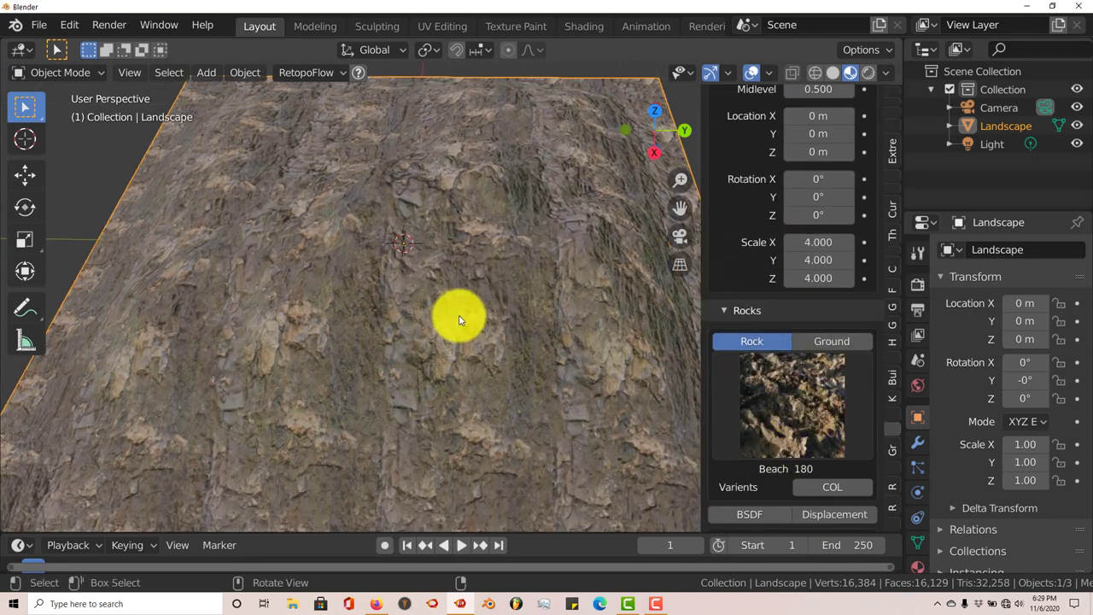
middle_click_drag(522, 312, 541, 333)
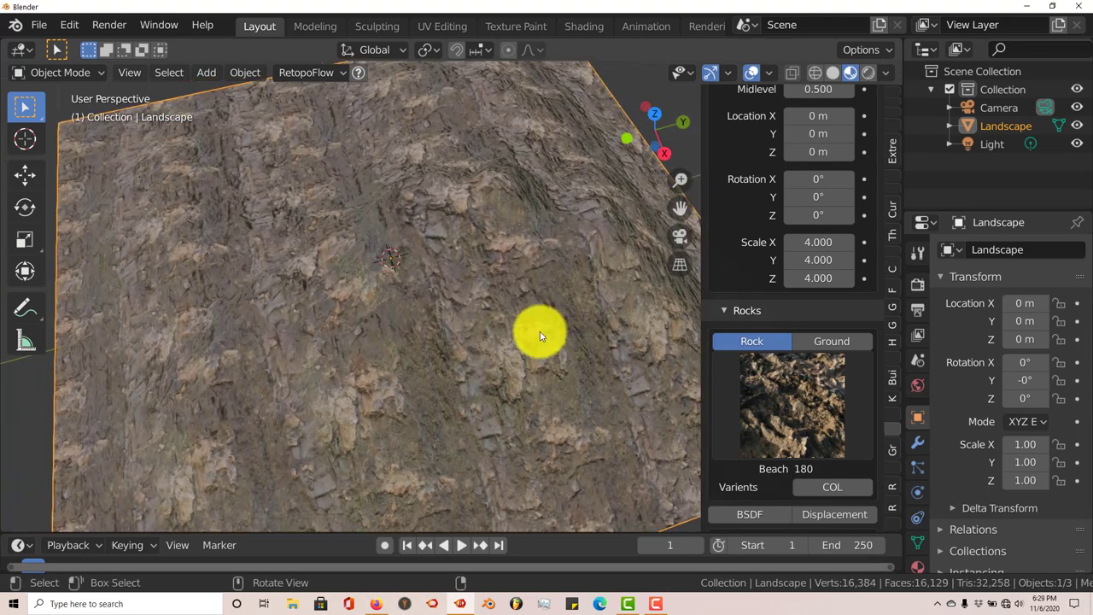
scroll(828, 275, "up", 2)
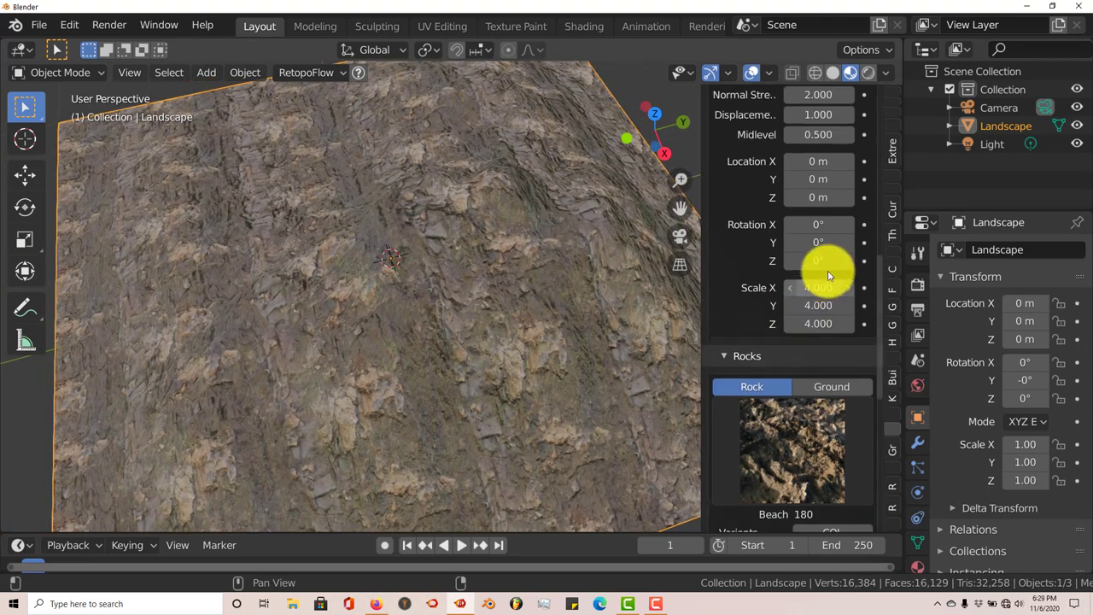
scroll(826, 274, "up", 5)
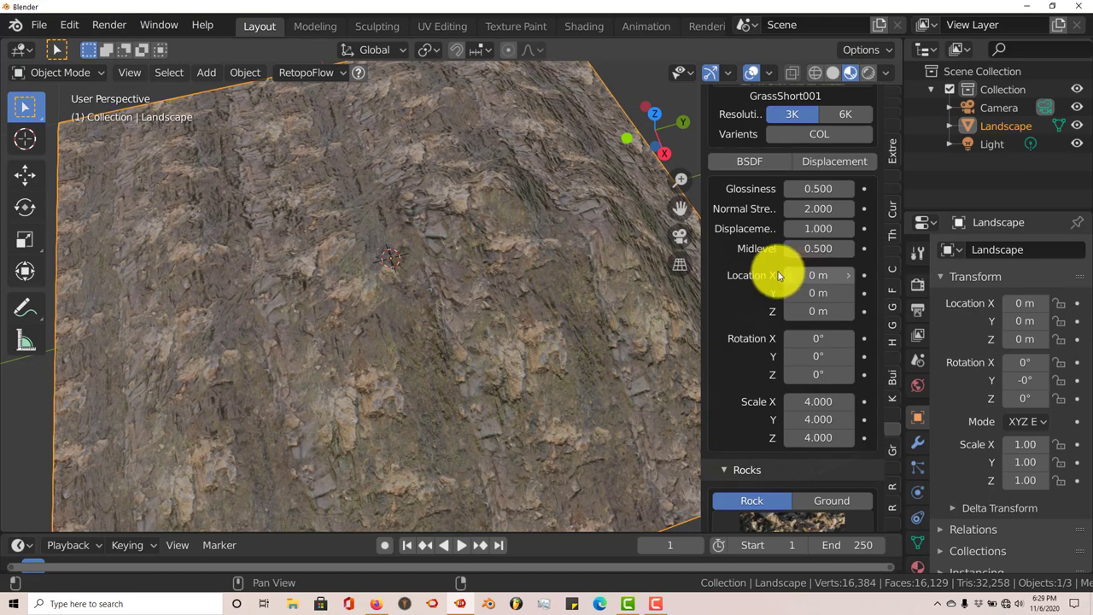
scroll(824, 270, "up", 7)
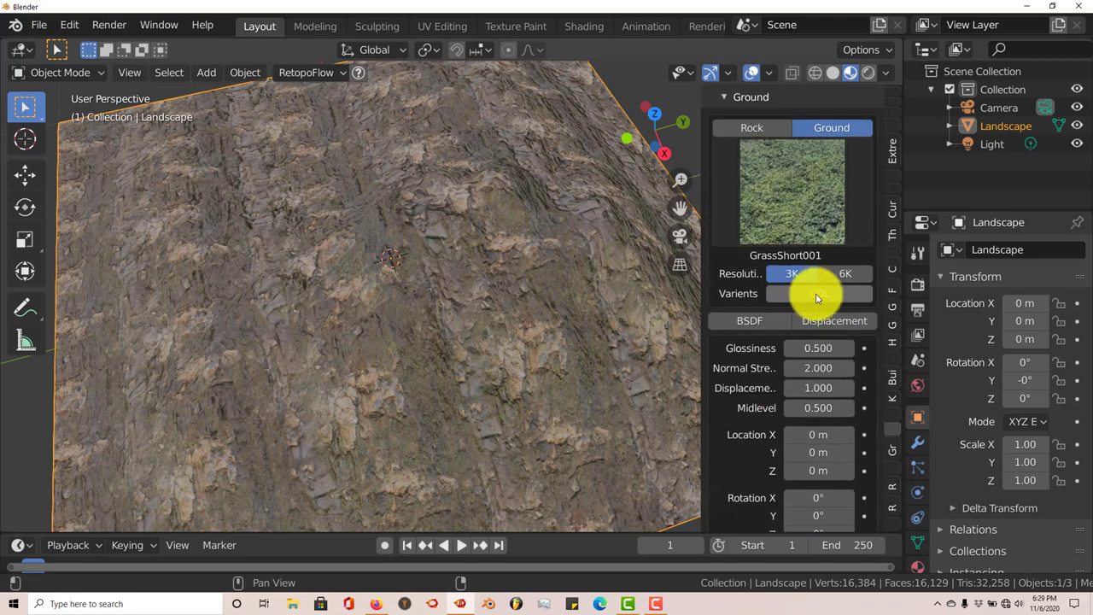
Switch the render engine to Cycles on GPU Compute and view the landscape in Rendered viewport shading
left_click(919, 288)
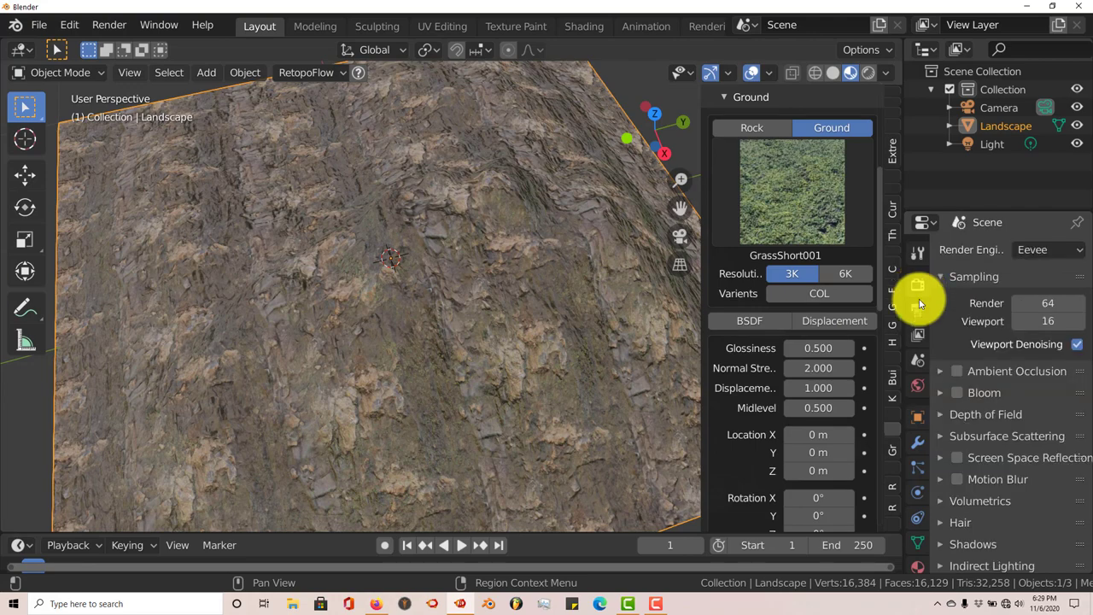
left_click(1047, 249)
left_click(1007, 310)
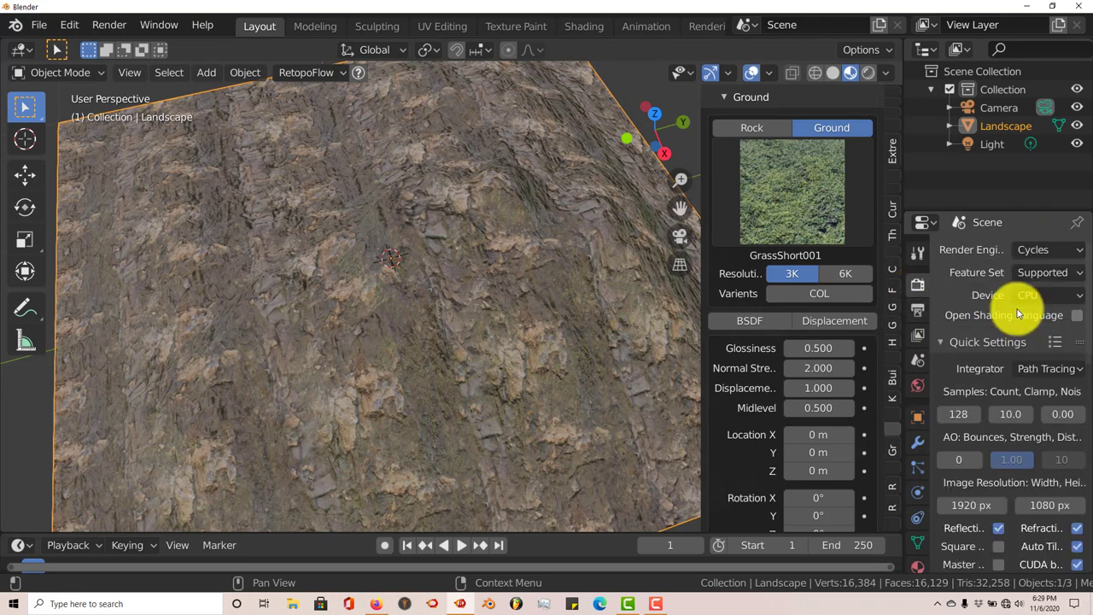
left_click(1042, 298)
left_click(1014, 335)
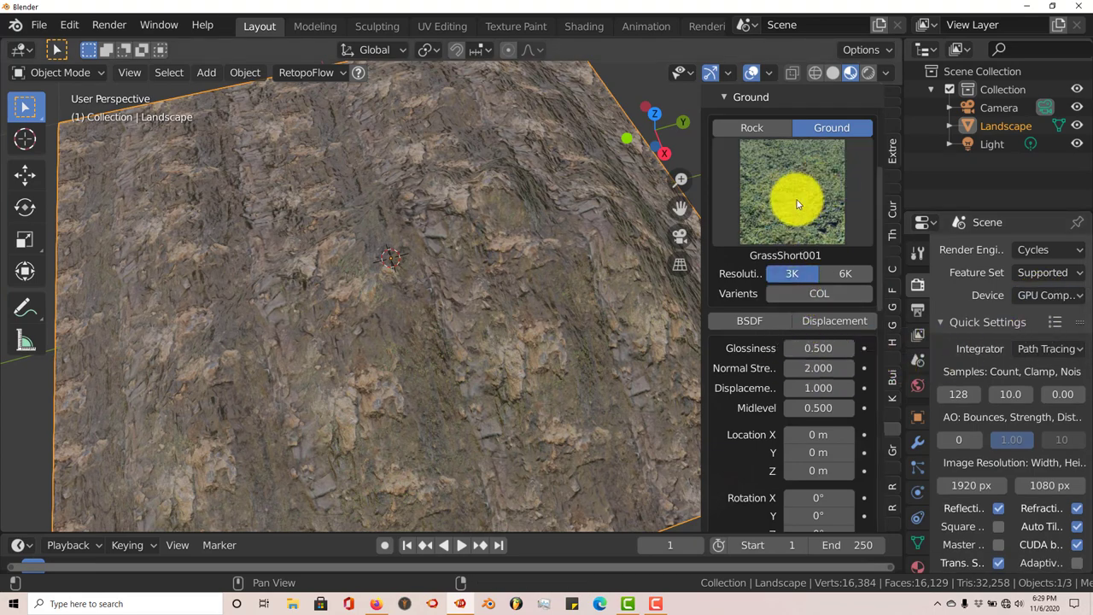
left_click(873, 75)
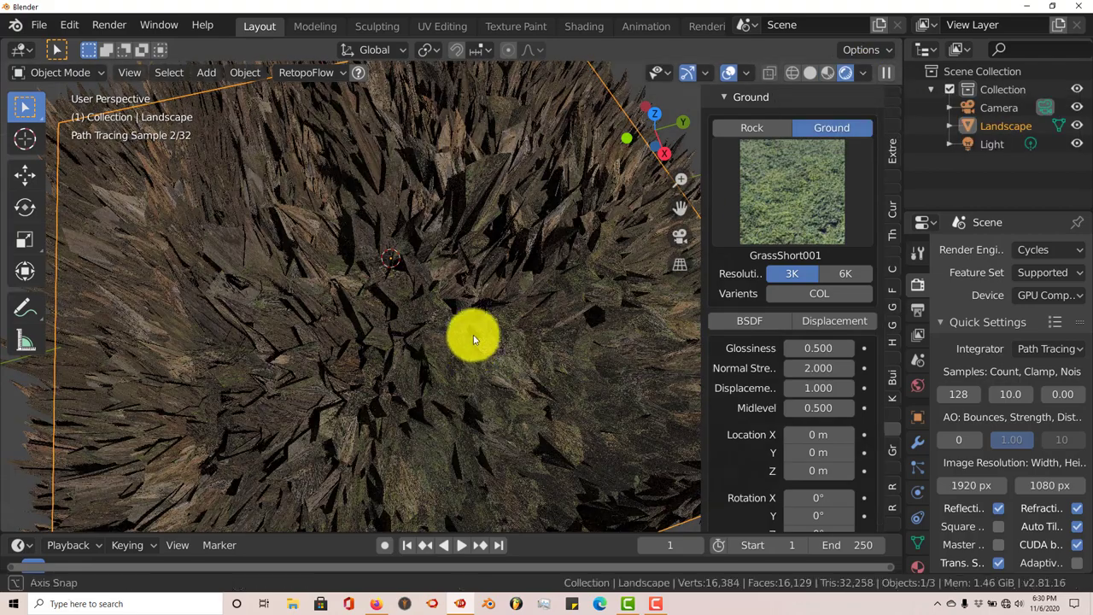
middle_click_drag(474, 340, 487, 289)
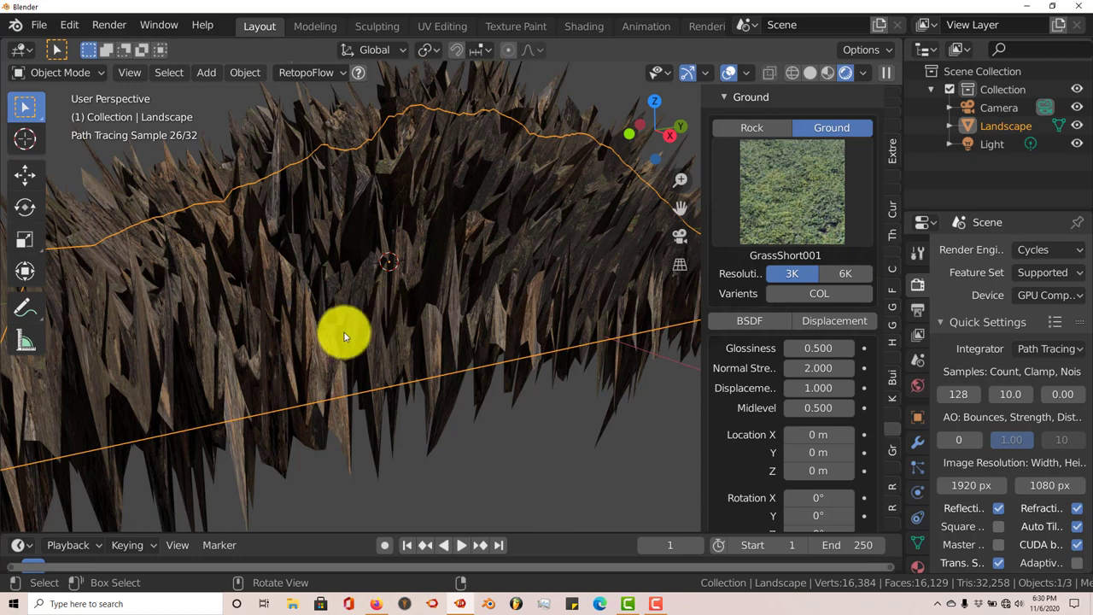
Set the ground texture's displacement to 0.01
left_click(826, 387)
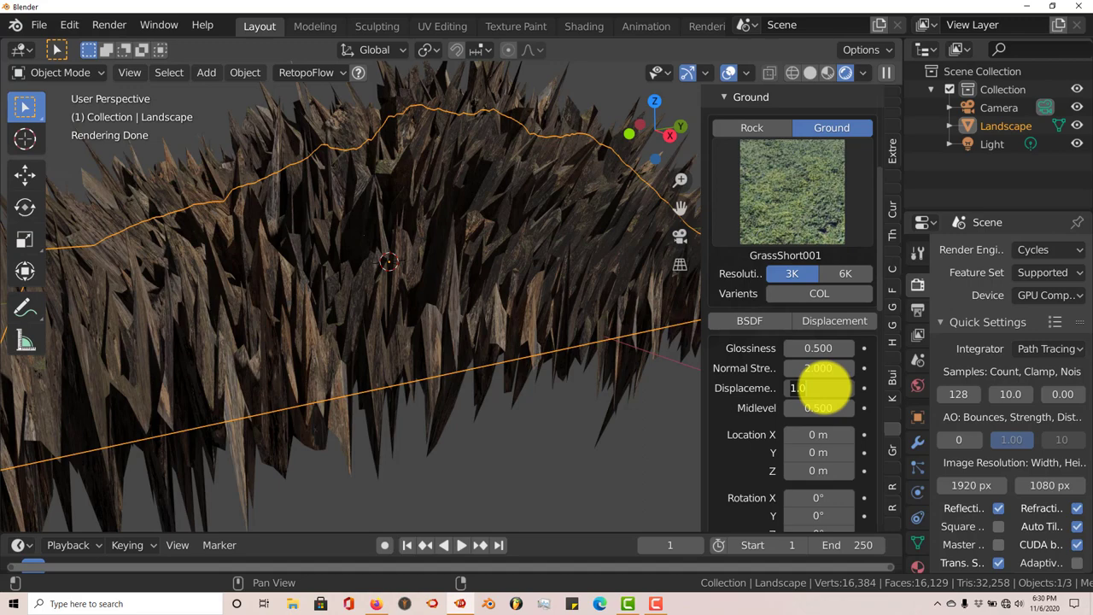
key("BackSpace")
type(".0")
key("Return")
Set the rock texture's first displacement value to 0.01
scroll(826, 410, "down", 7)
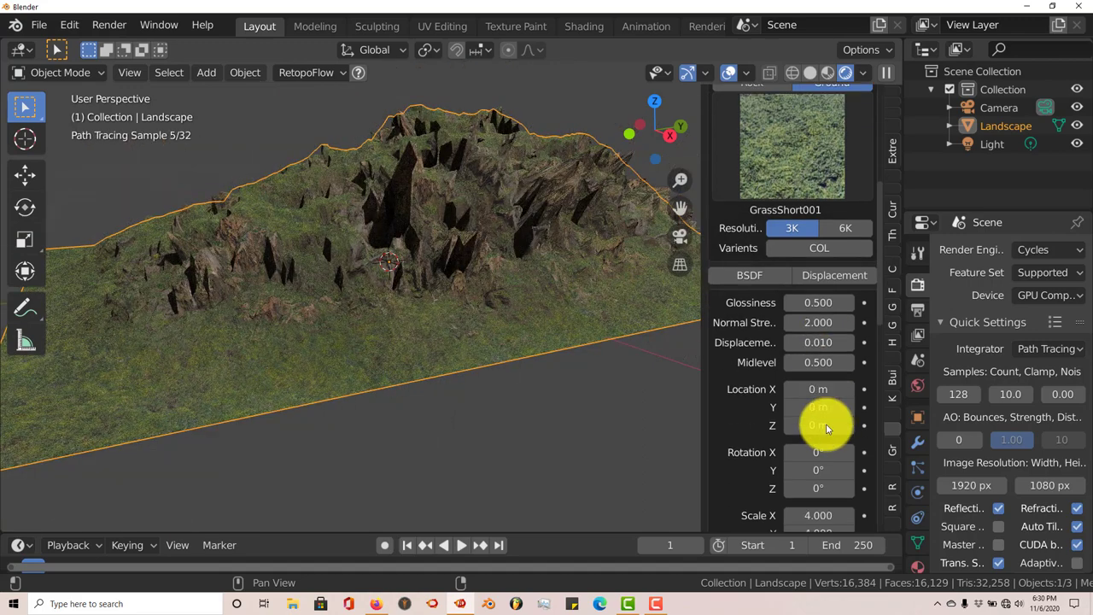
scroll(826, 436, "down", 8)
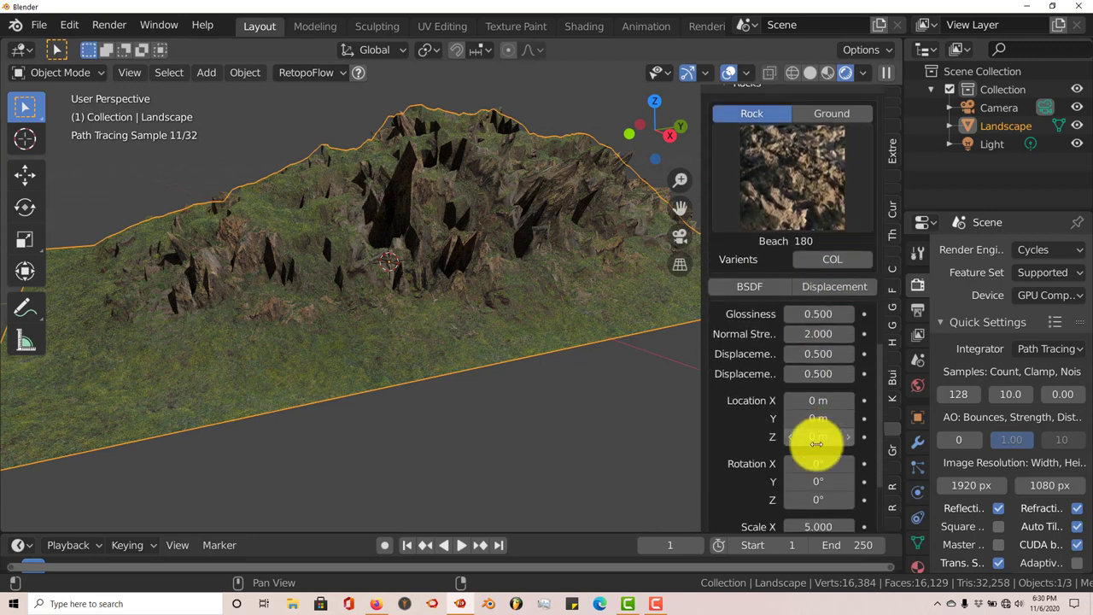
left_click(805, 354)
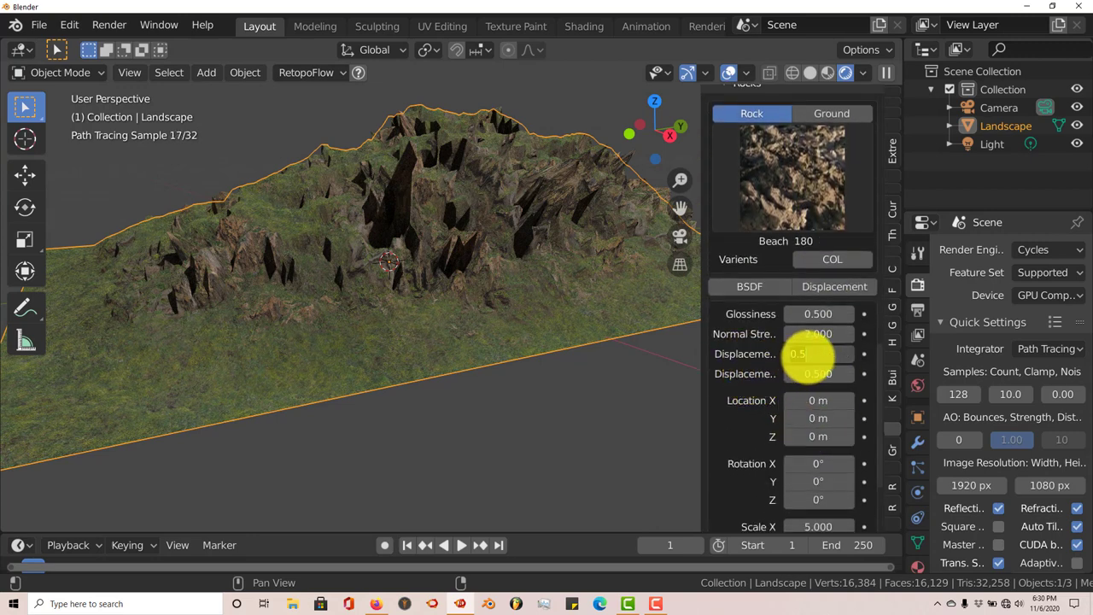
key("BackSpace")
type(".01")
key("Return")
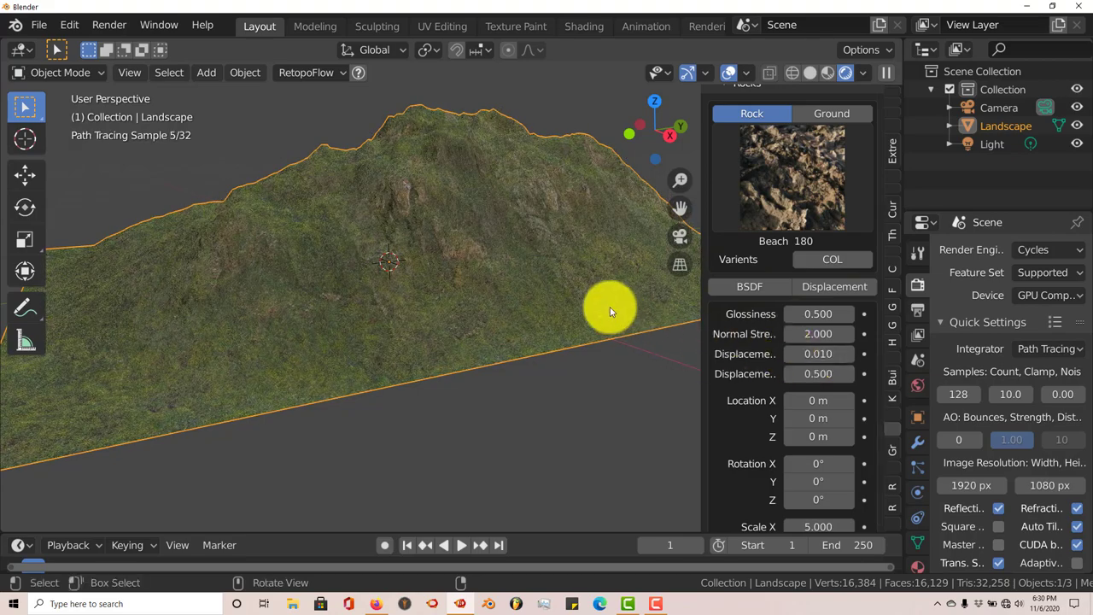
Return the viewport to Material Preview shading and view the terrain from several angles
middle_click_drag(564, 318, 539, 333)
middle_click_drag(492, 295, 515, 299)
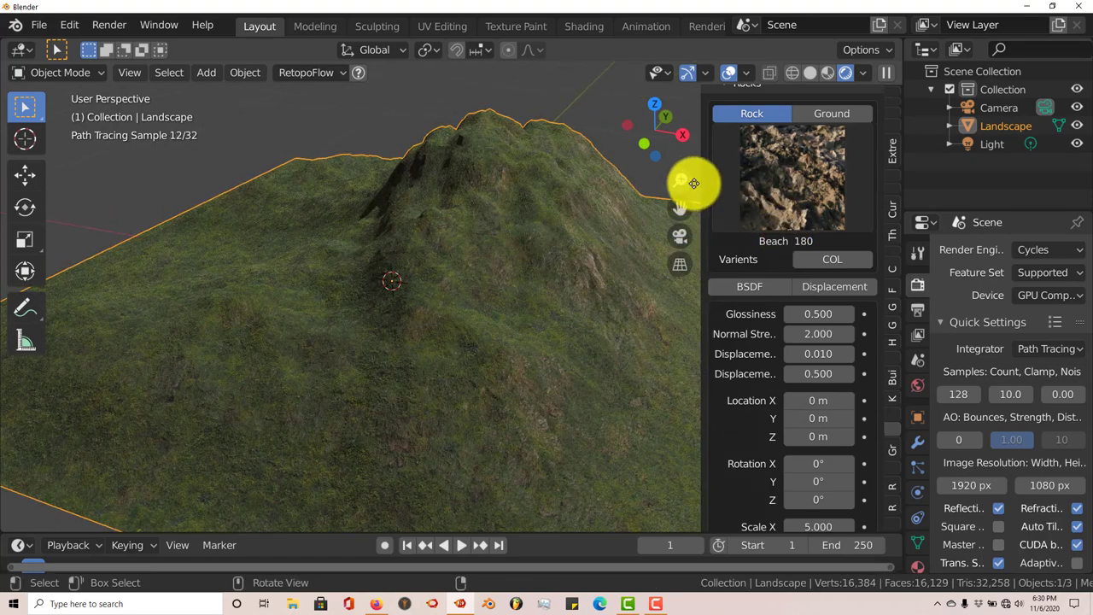
left_click(827, 72)
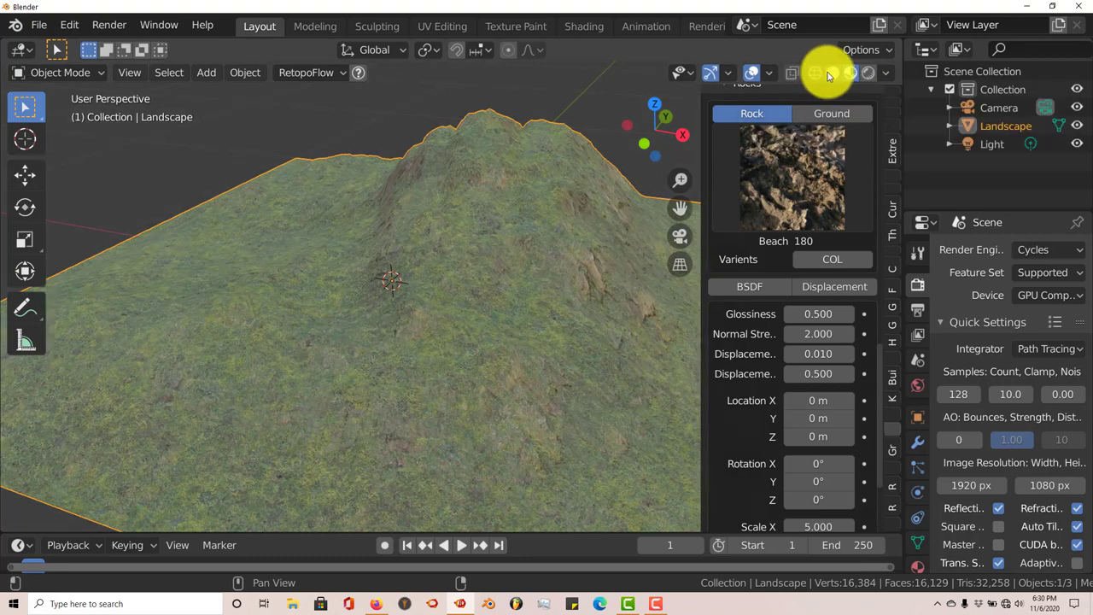
middle_click_drag(526, 315, 475, 334)
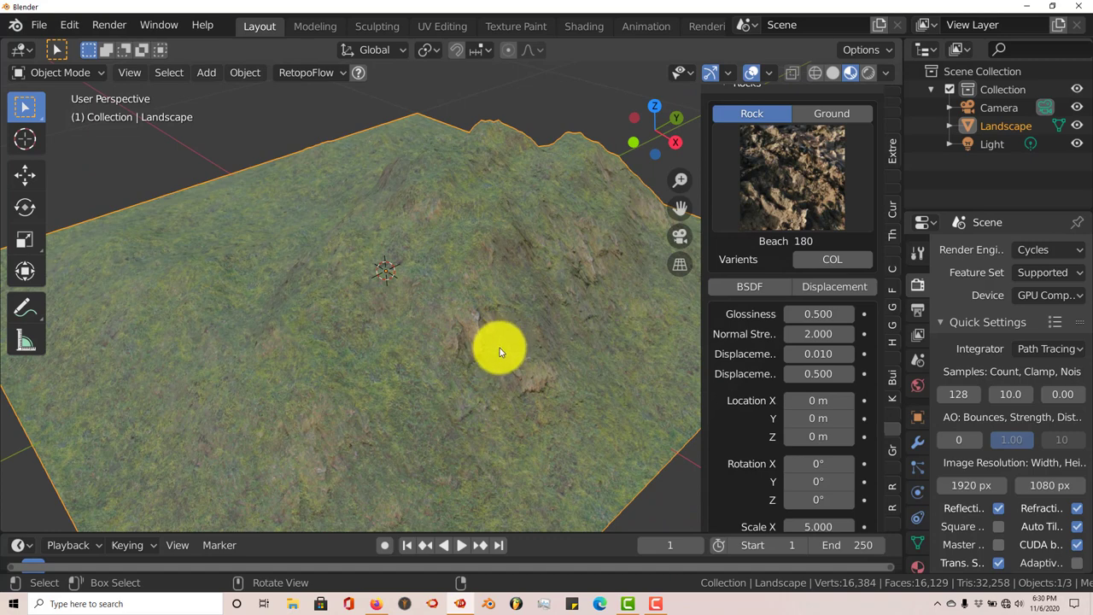
middle_click_drag(495, 353, 466, 354)
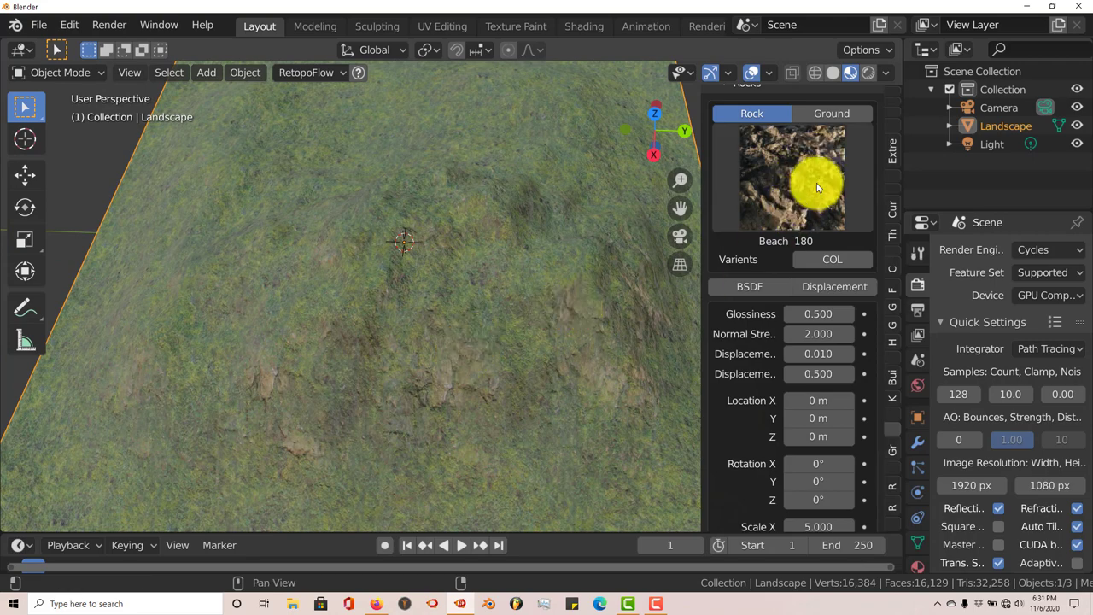
Examine the grass and rock blend on the landscape up close and the displacement settings of both textures
scroll(807, 197, "up", 2)
scroll(789, 239, "up", 3)
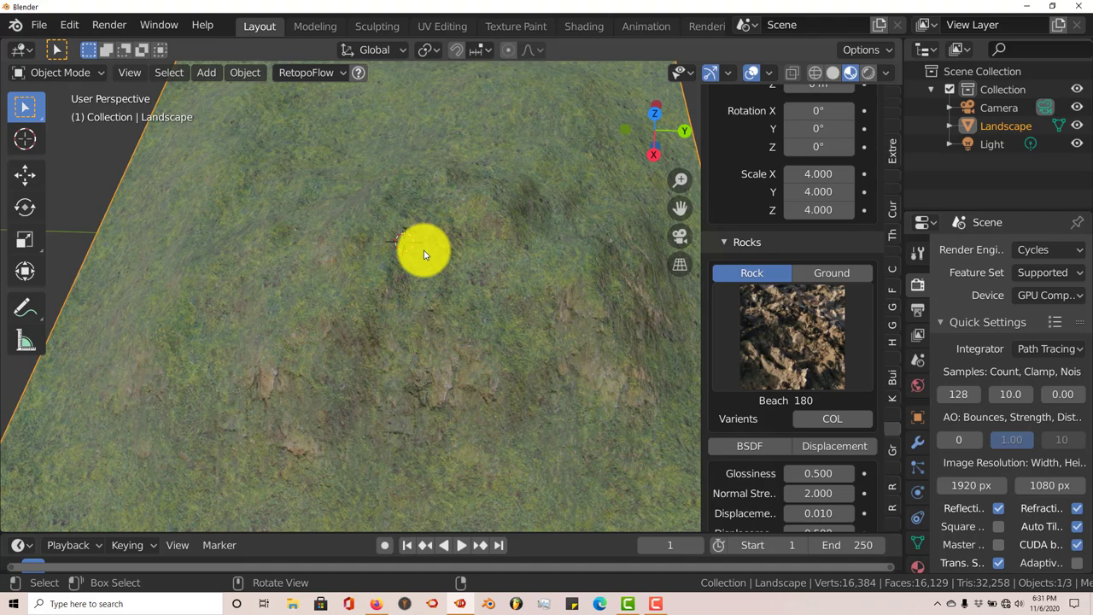
scroll(419, 275, "up", 3)
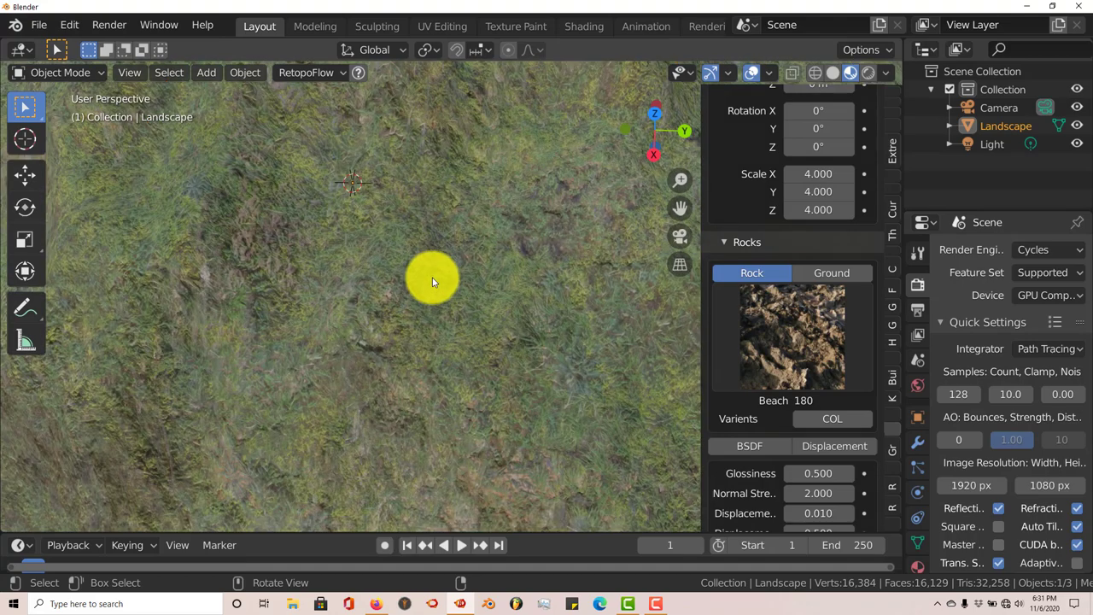
scroll(470, 275, "down", 3)
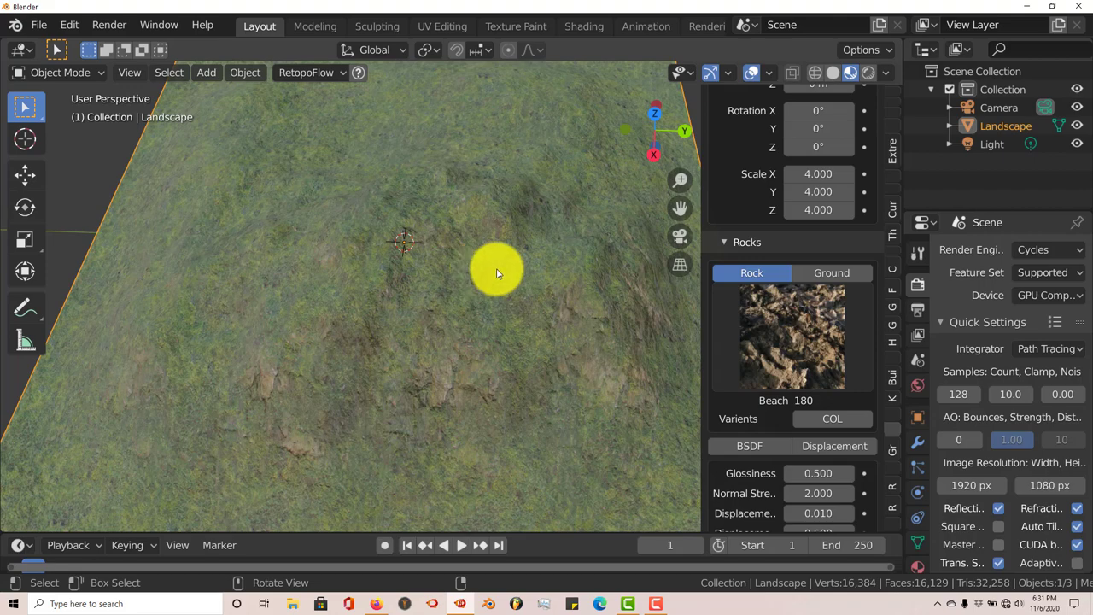
scroll(756, 316, "up", 3)
scroll(794, 247, "up", 5)
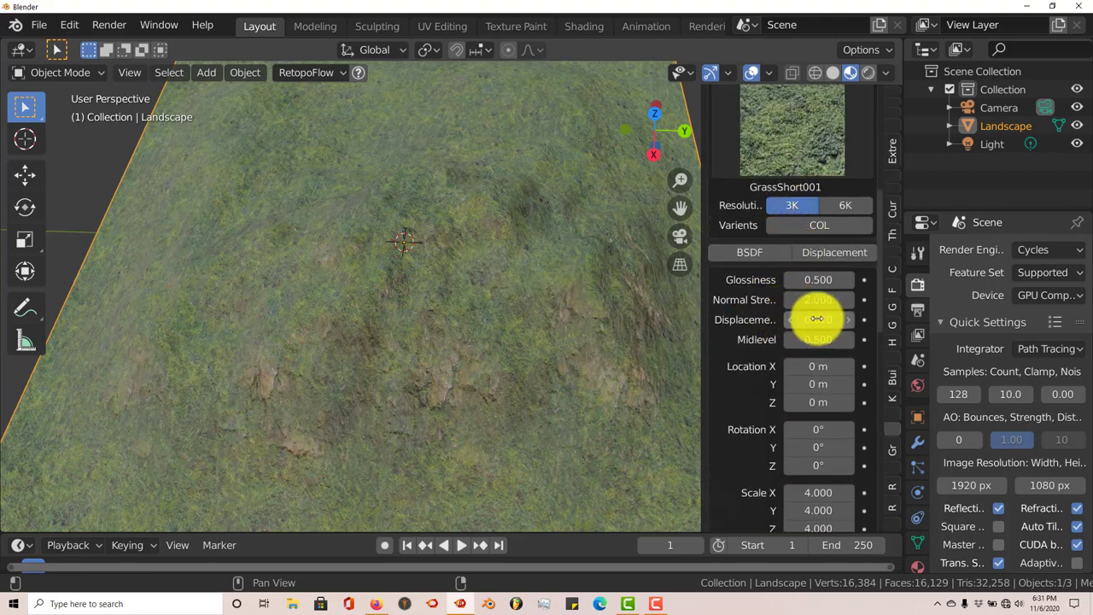
scroll(817, 314, "down", 4)
scroll(818, 325, "down", 7)
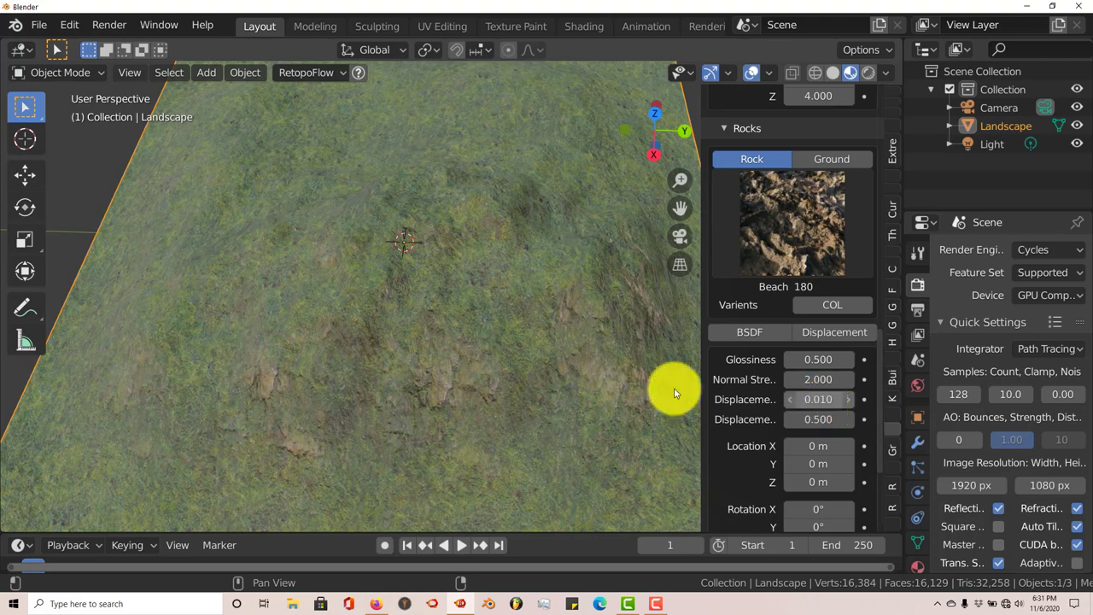
scroll(549, 341, "up", 3)
scroll(513, 350, "down", 2)
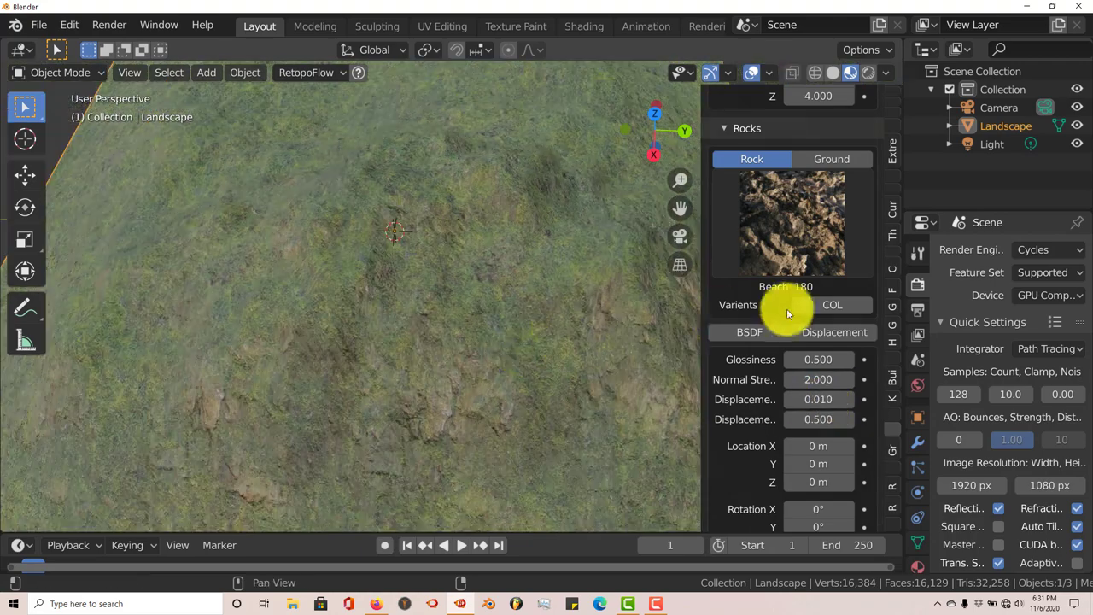
Try DesertRockyFloor as the landscape's ground texture
scroll(786, 305, "up", 10)
scroll(787, 308, "up", 2)
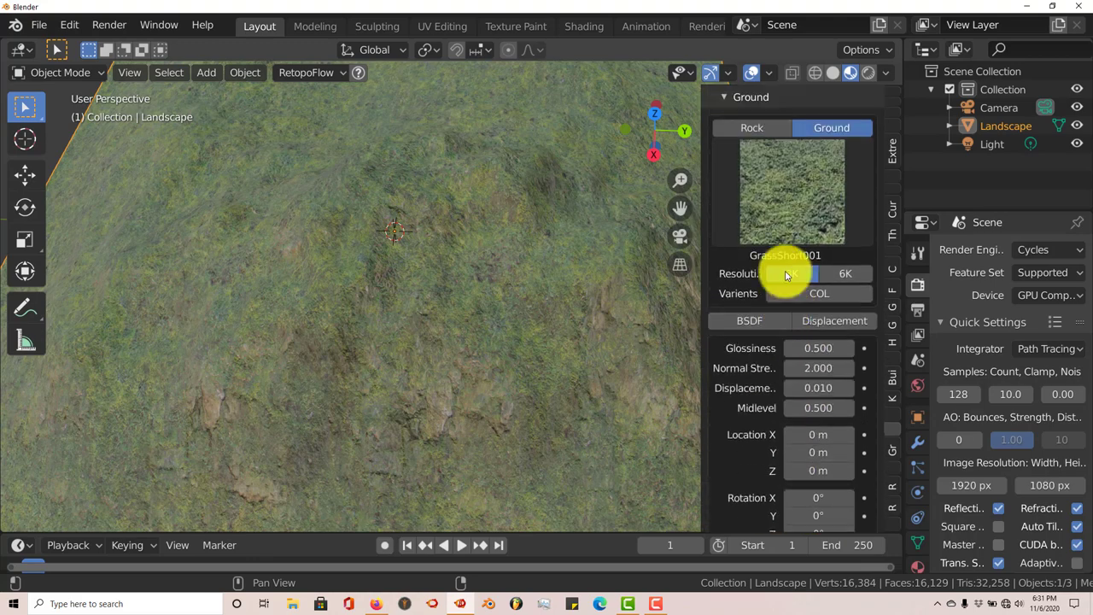
left_click(795, 201)
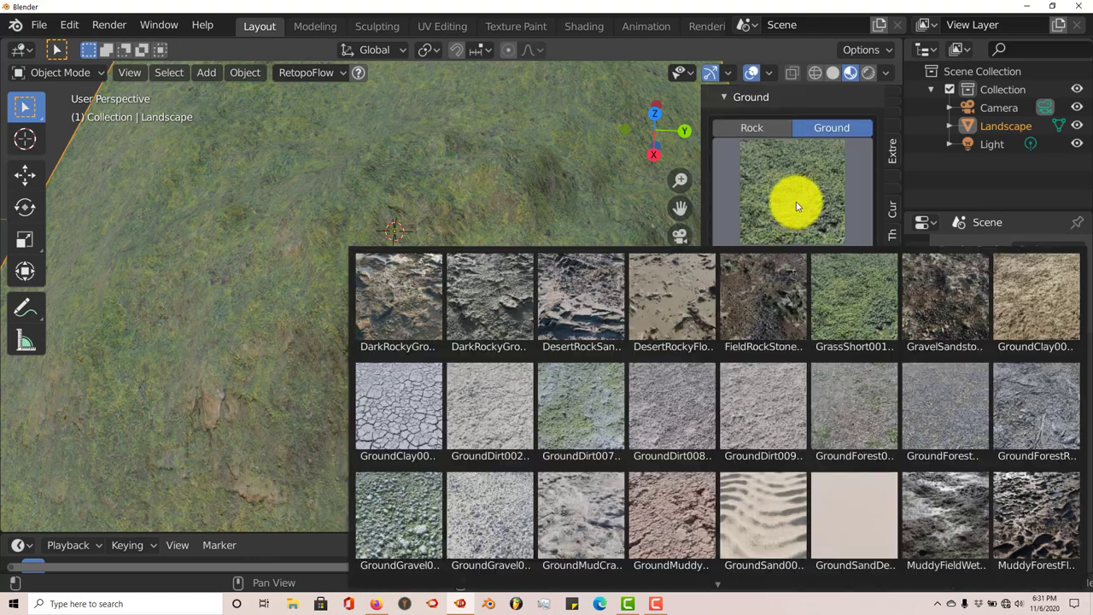
left_click(682, 298)
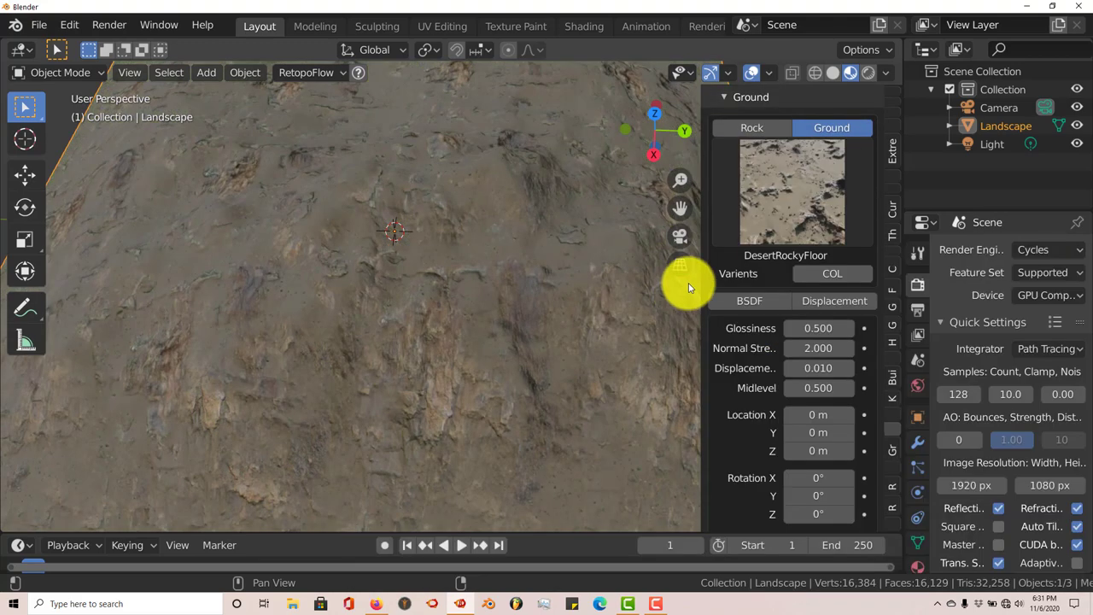
middle_click_drag(532, 310, 751, 225)
Set the landscape's ground texture to Dirt007 and view the terrain from another angle
left_click(770, 201)
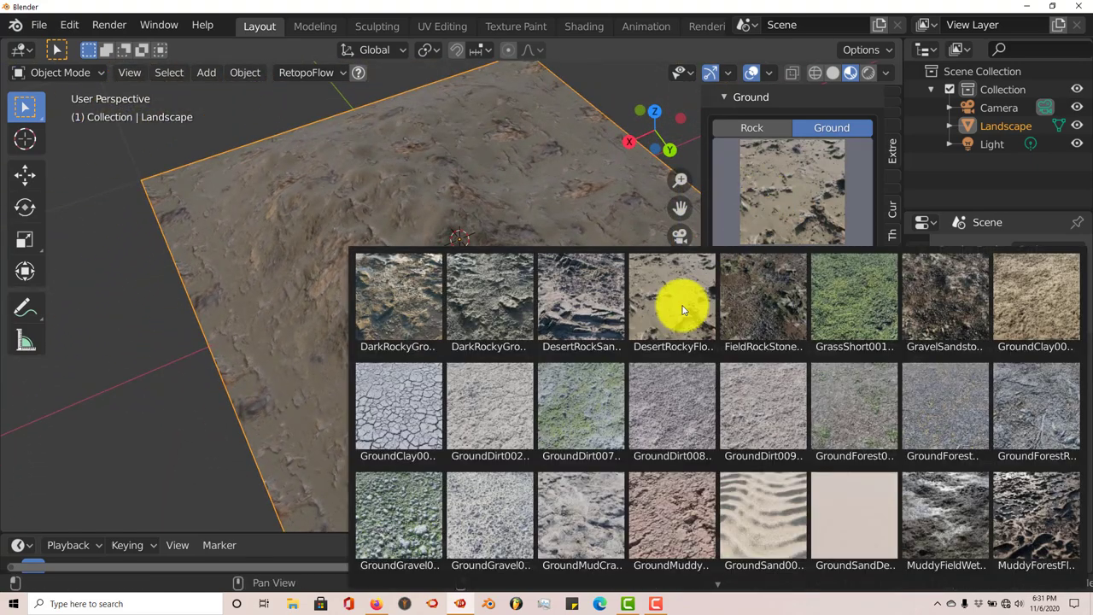
left_click(582, 391)
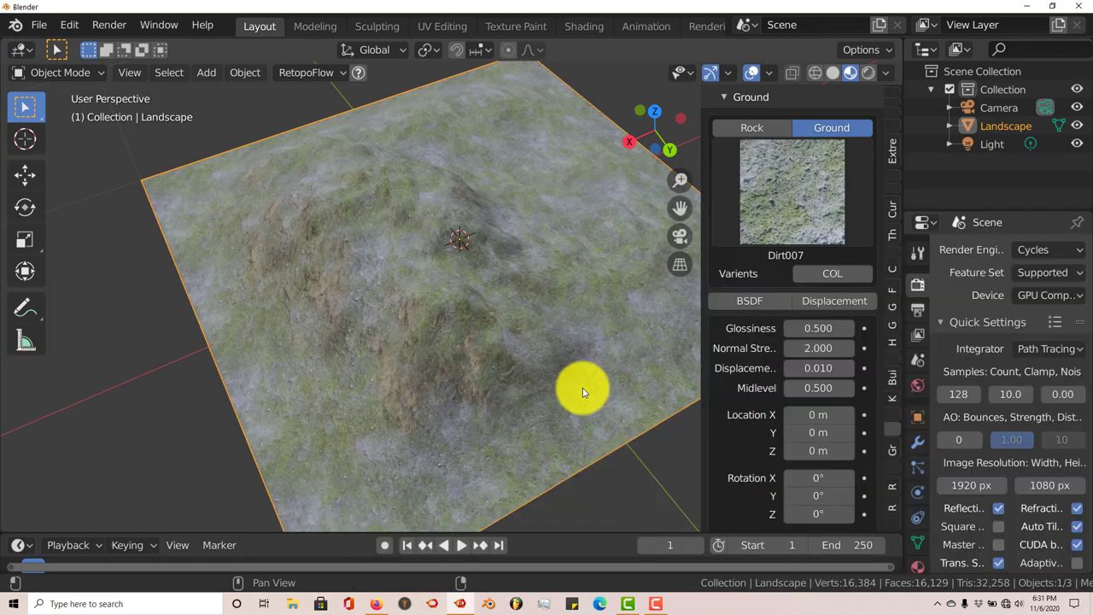
middle_click_drag(581, 385, 536, 391)
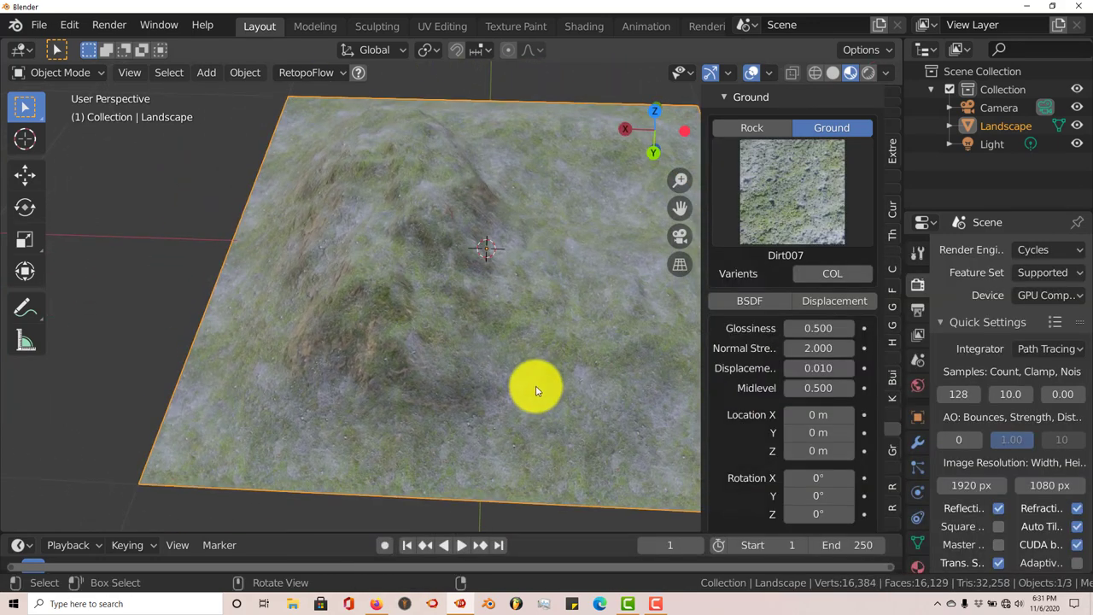